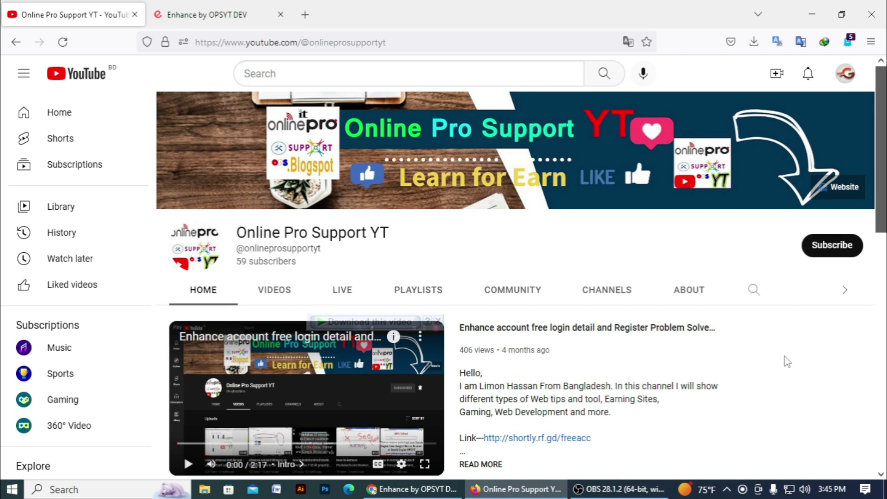
- In a new tab, load enhance.co after correcting the mistyped enhance.com address
click(305, 14)
text(enhance.)
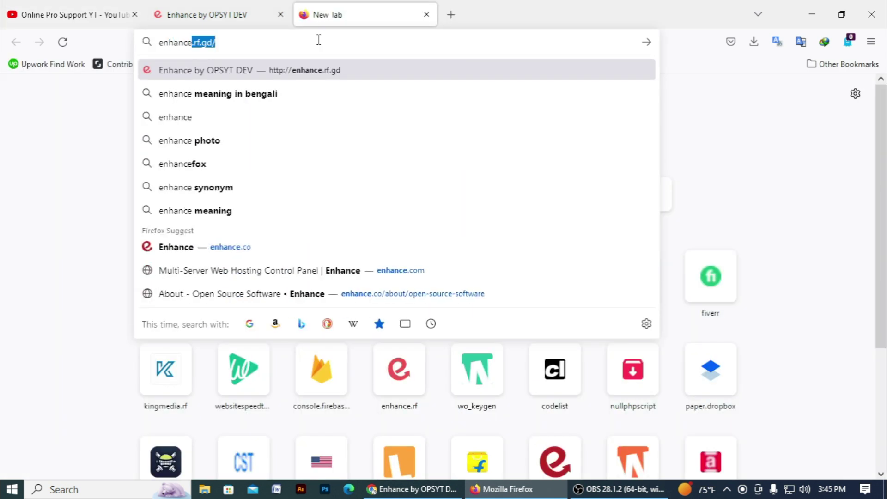
text(com)
key(Return)
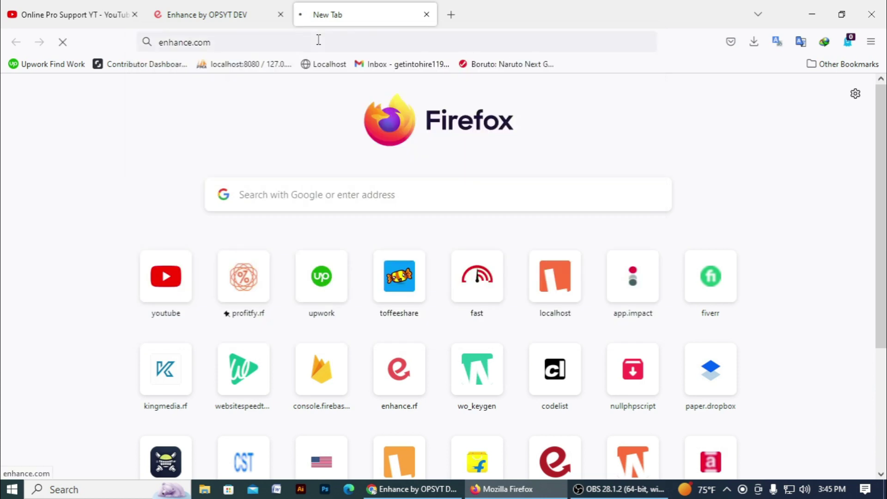
double_click(319, 40)
double_click(319, 39)
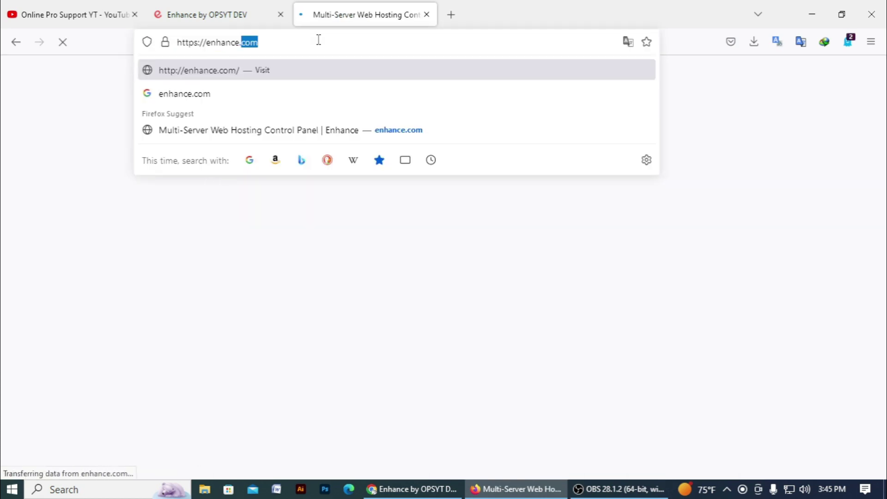
text(co)
click(232, 63)
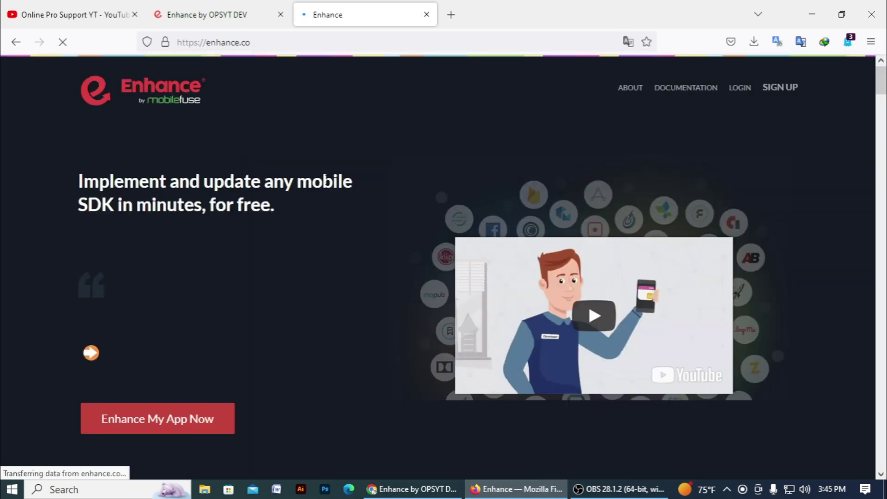
- Reload the Enhance by OPSYT DEV page at enhance.rf.gd and return to its tab
click(172, 15)
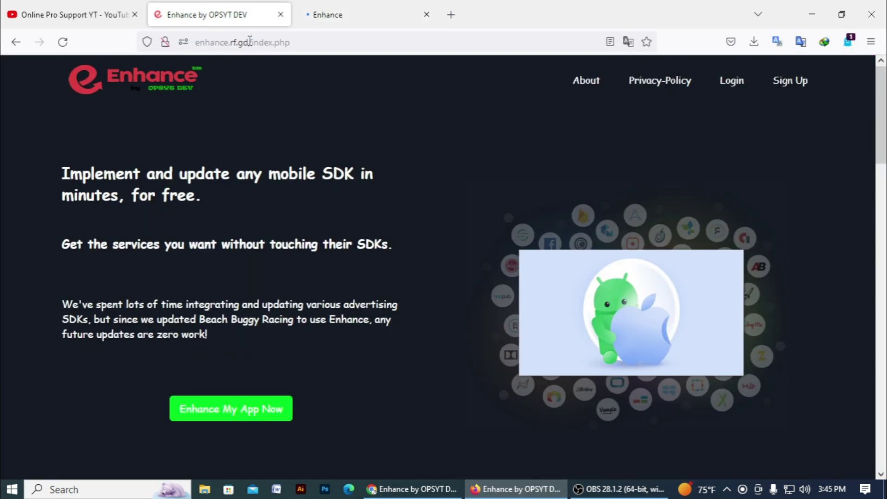
drag(249, 42, 226, 44)
click(81, 88)
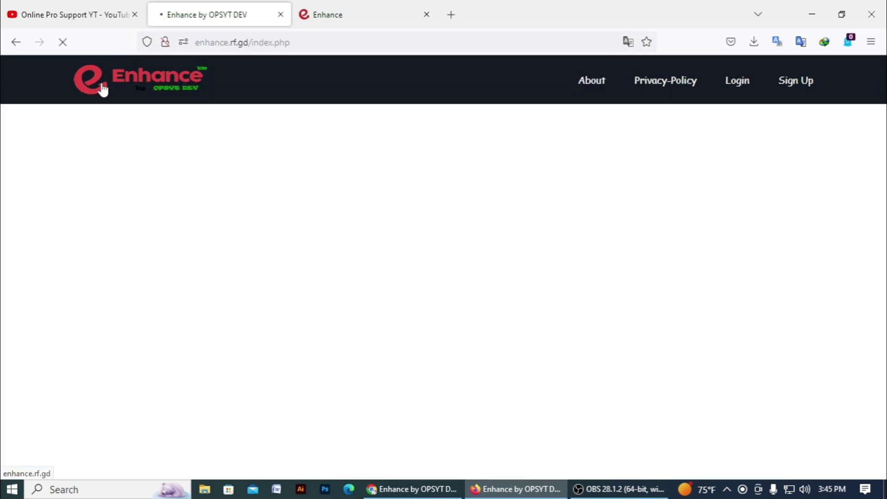
key(ctrl+Tab)
key(ctrl+shift+Tab)
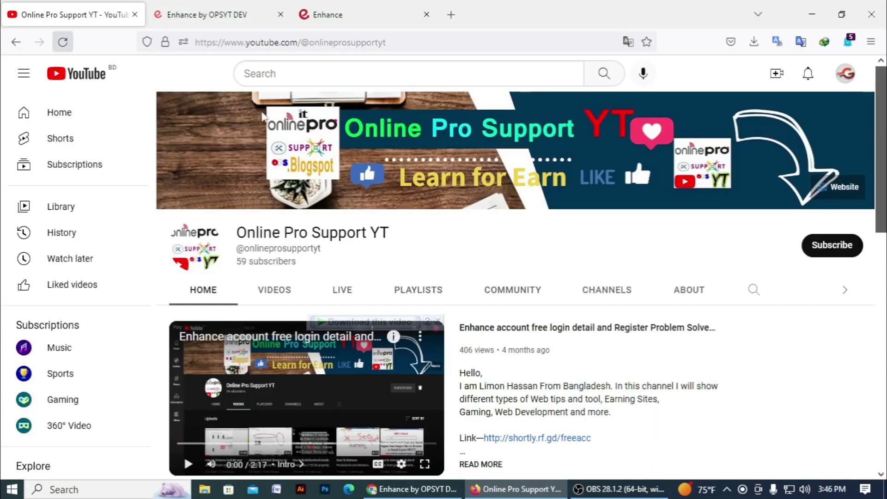
- Subscribe to Online Pro Support YT with All notifications, then return to the Enhance by OPSYT DEV tab
click(831, 245)
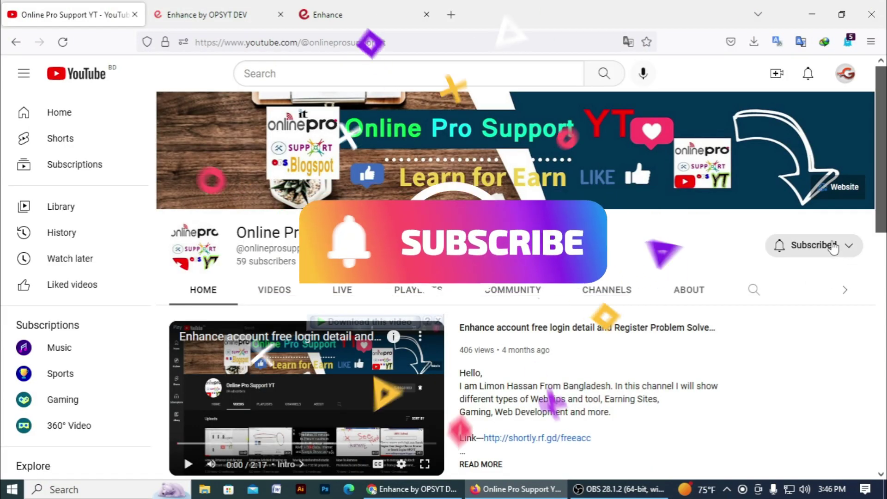
click(804, 245)
click(808, 276)
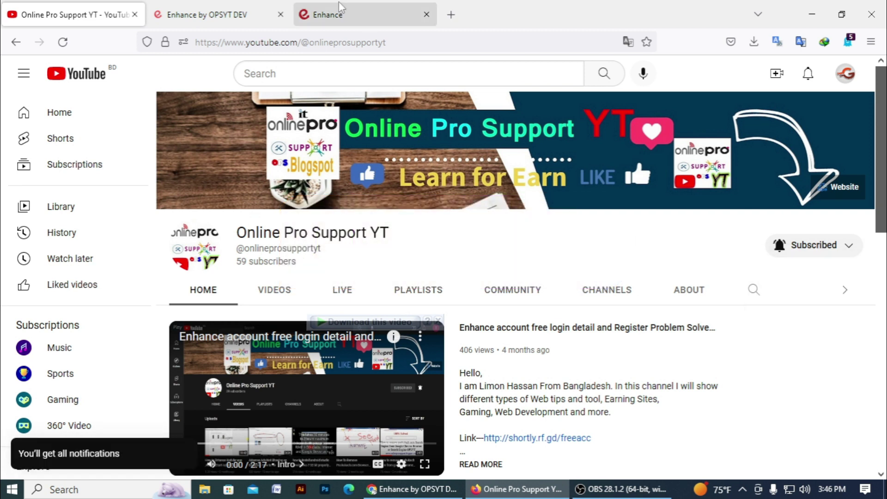
click(332, 14)
click(240, 15)
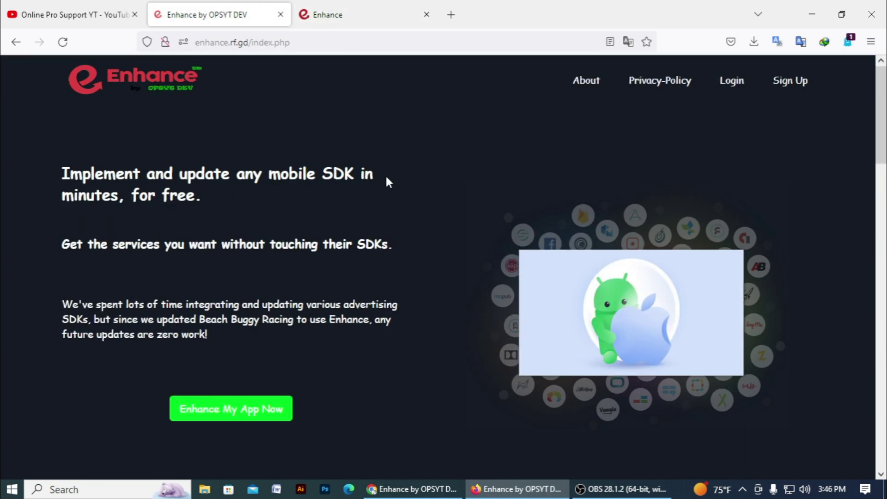
scroll(400, 215, down, 15)
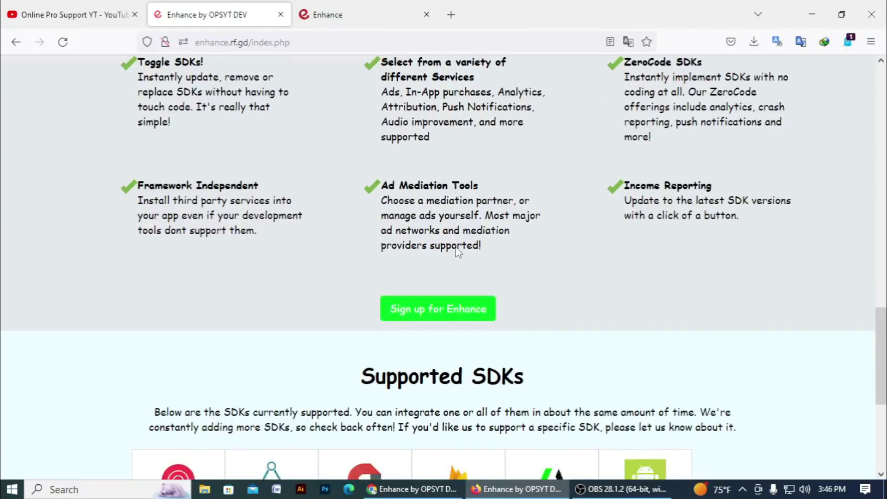
scroll(448, 262, down, 2)
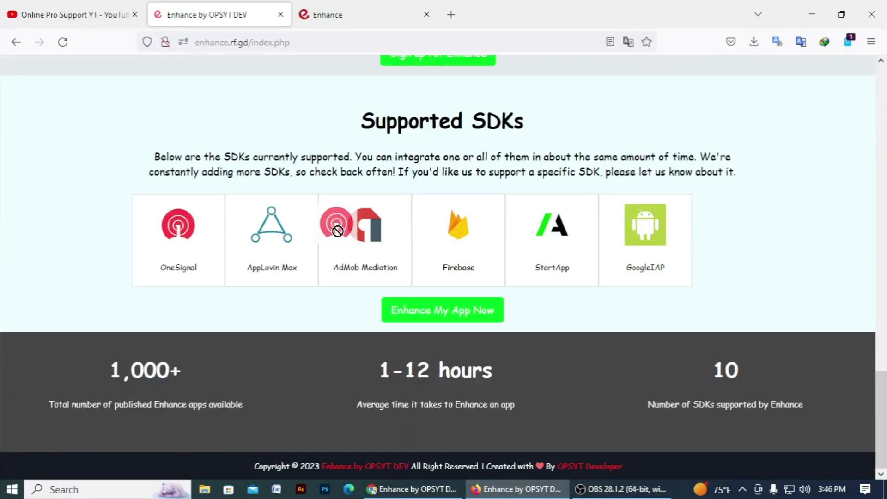
drag(636, 411, 813, 408)
click(815, 409)
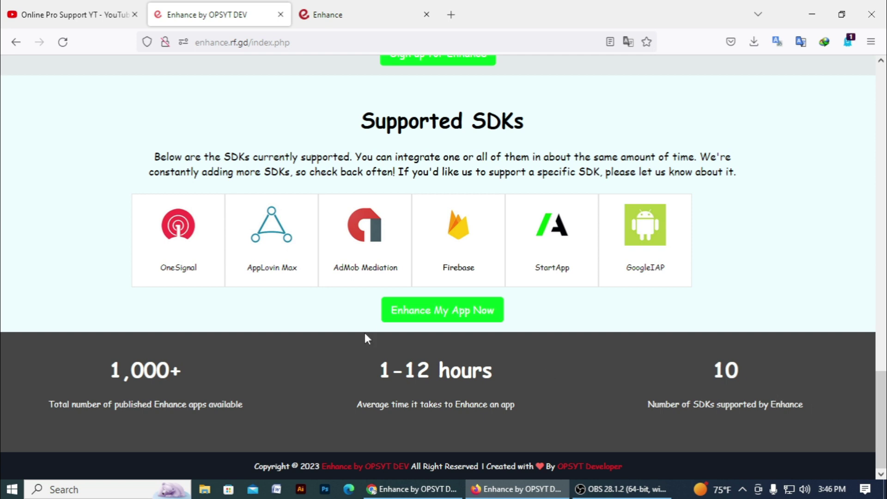
scroll(364, 334, up, 10)
double_click(455, 175)
click(452, 211)
drag(249, 43, 201, 51)
click(4, 166)
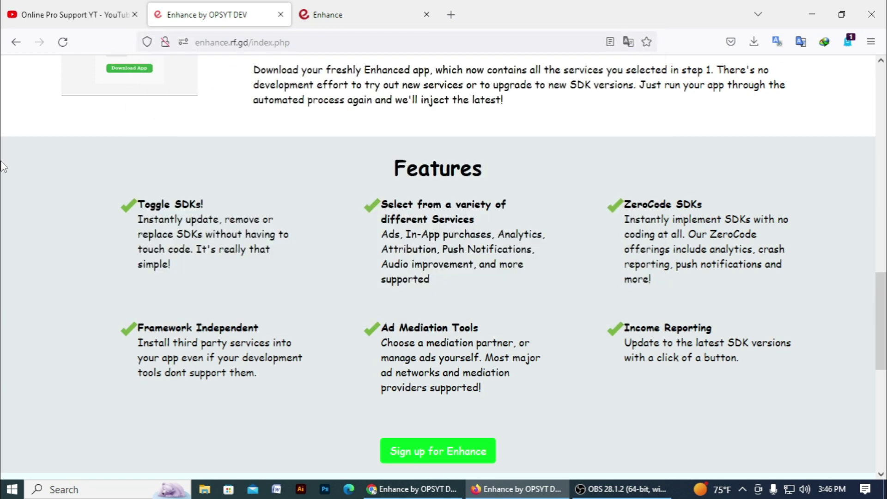
scroll(385, 237, down, 3)
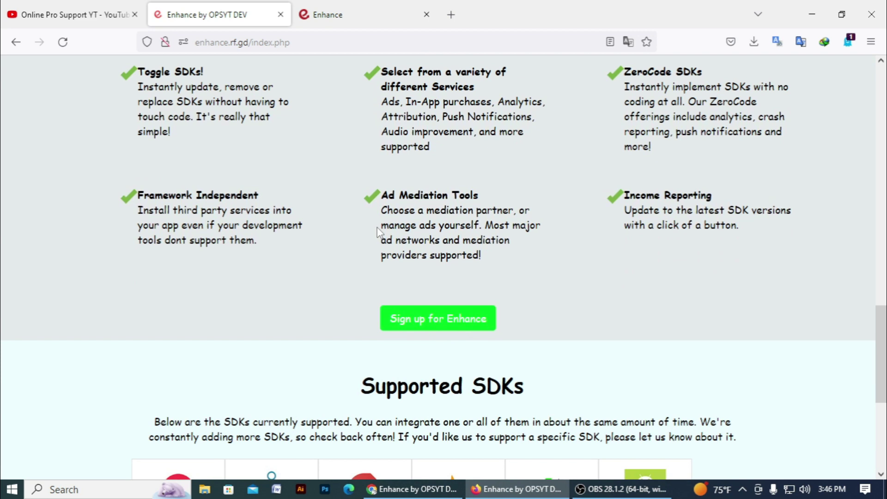
scroll(377, 231, down, 7)
scroll(369, 238, up, 18)
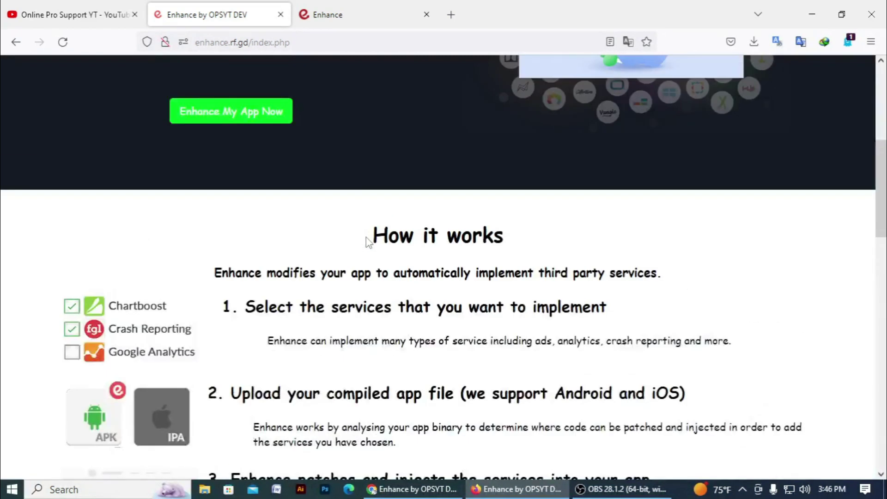
scroll(368, 242, up, 7)
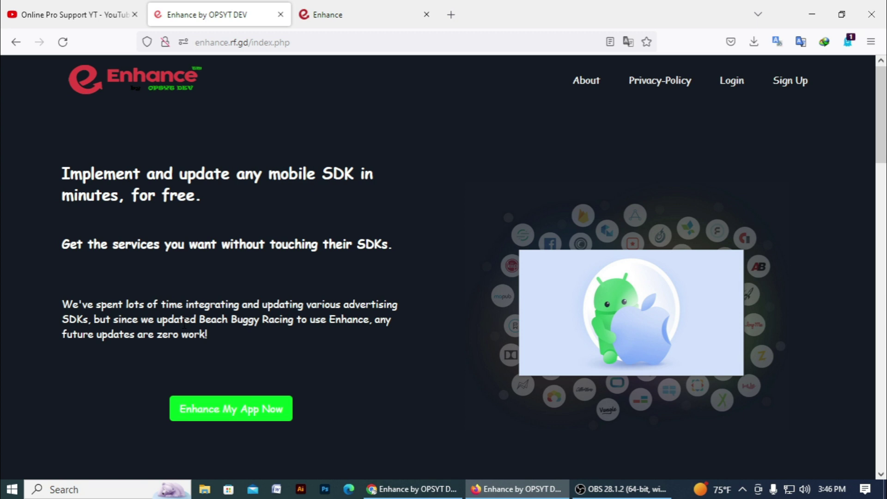
scroll(170, 328, down, 3)
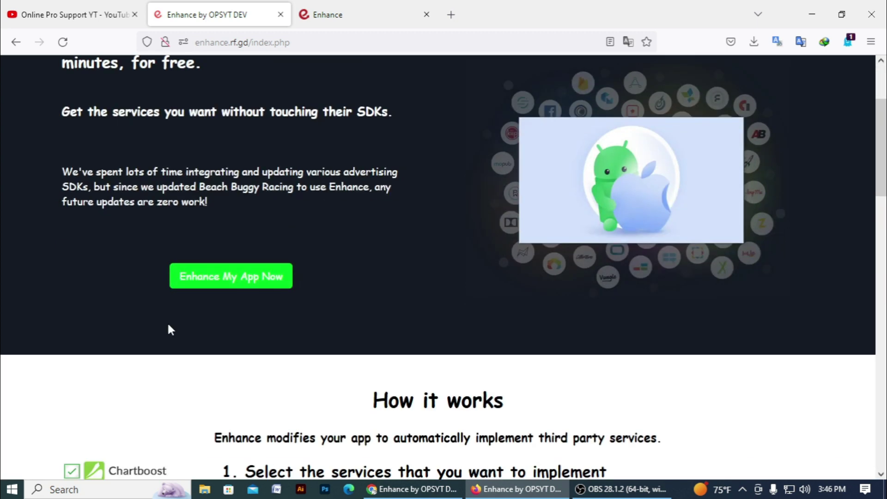
scroll(171, 325, down, 4)
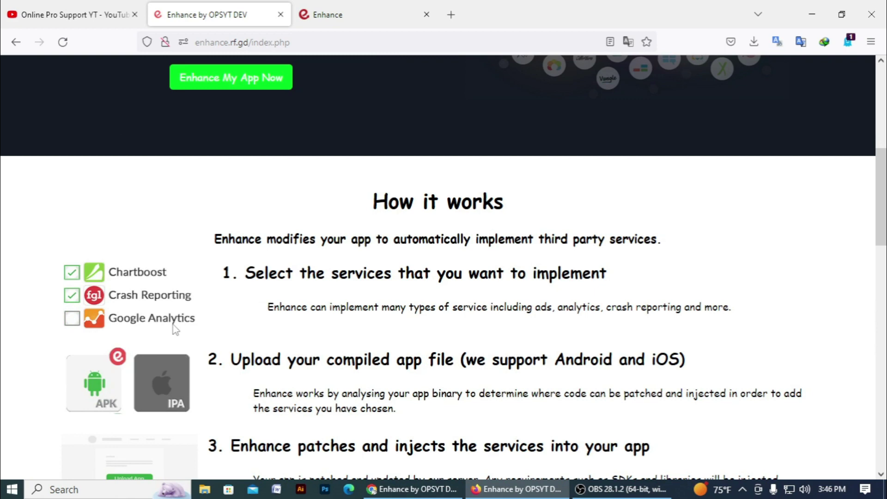
scroll(173, 329, down, 18)
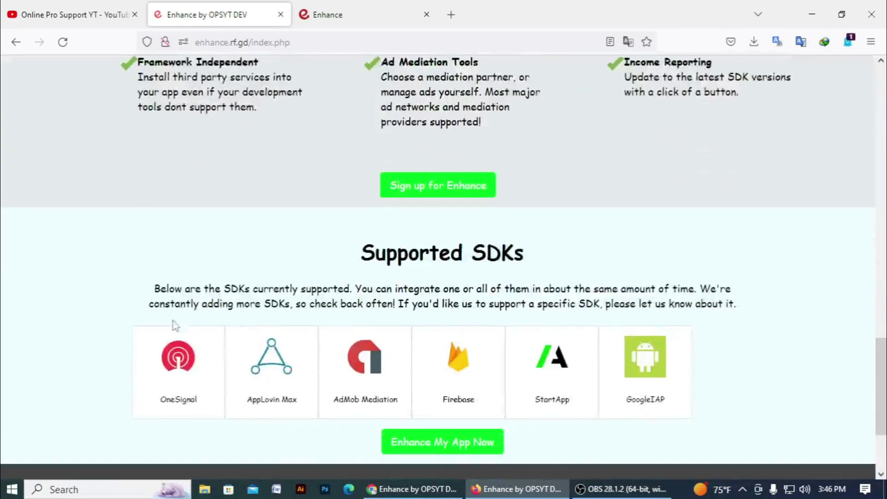
scroll(175, 324, up, 20)
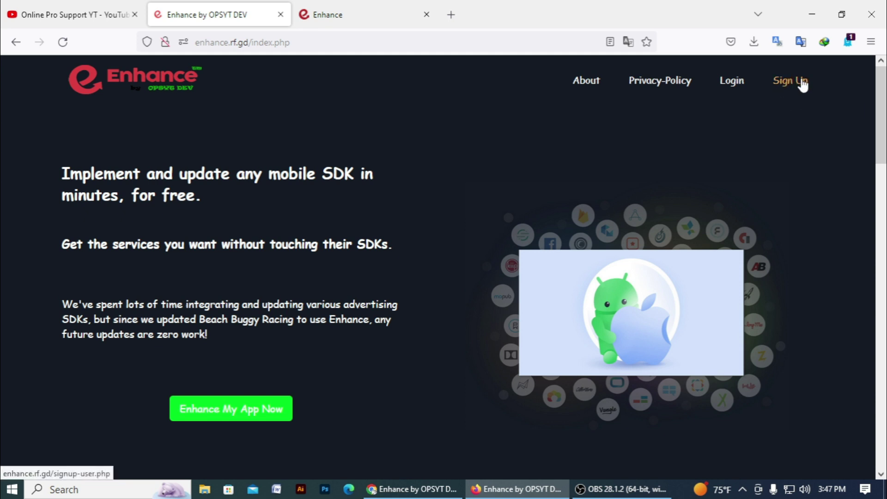
- Open the Signup Form and enter the display name in the Full Name field
click(791, 85)
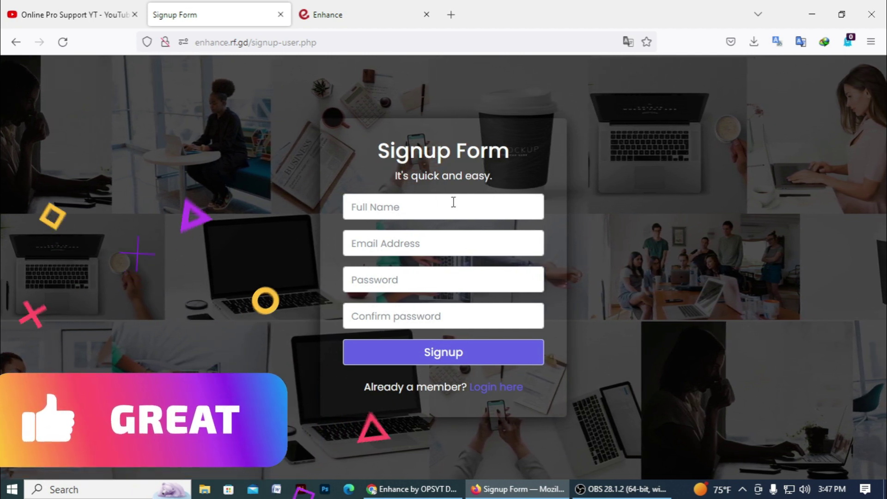
click(380, 206)
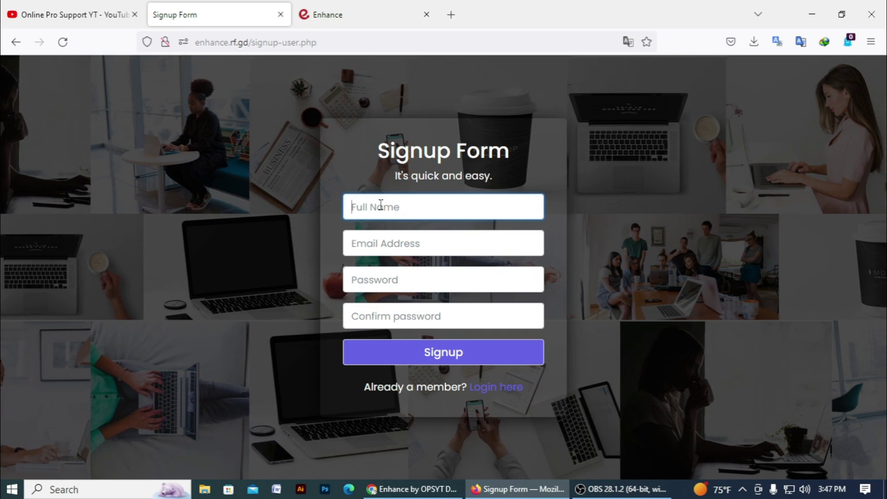
text(Onl)
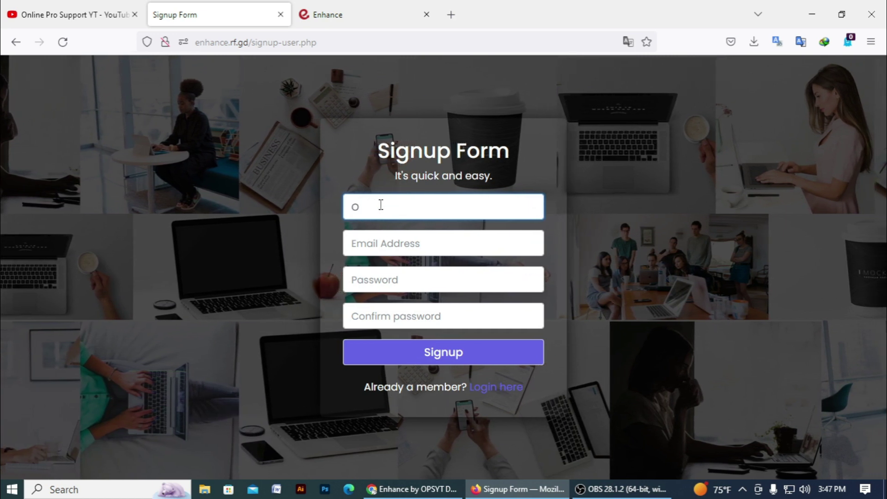
text(ine P)
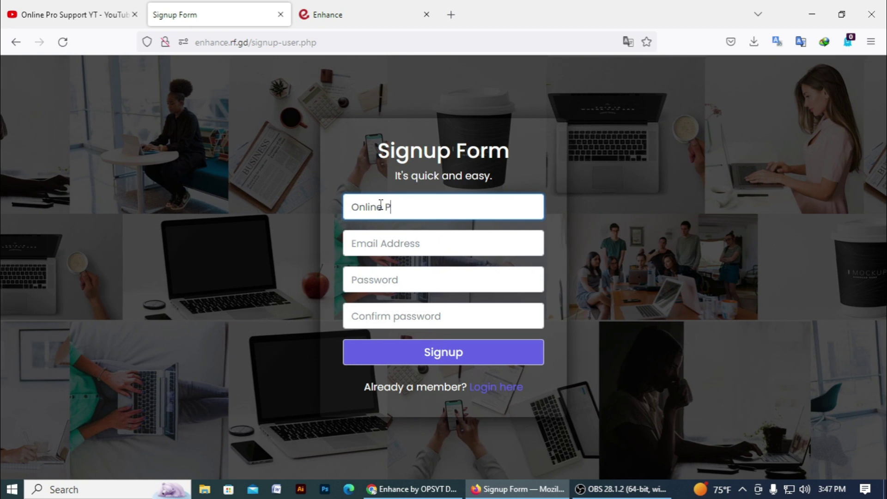
text(ro Suppo)
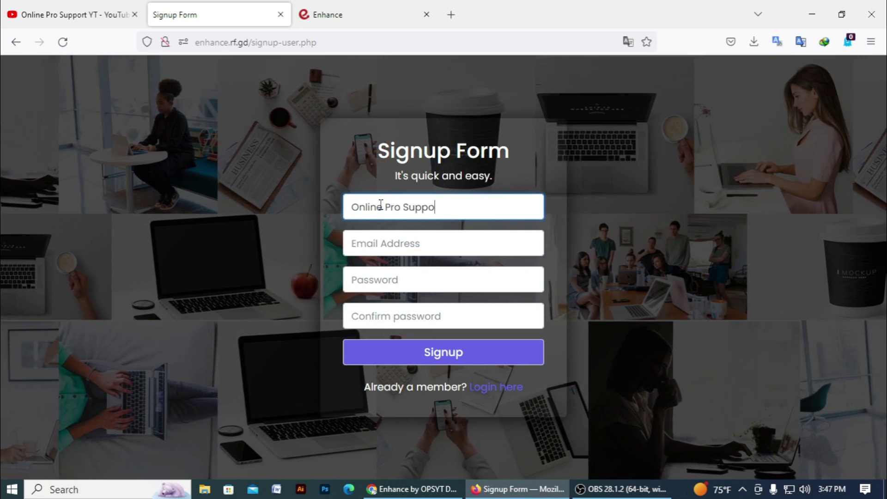
text(rt YT)
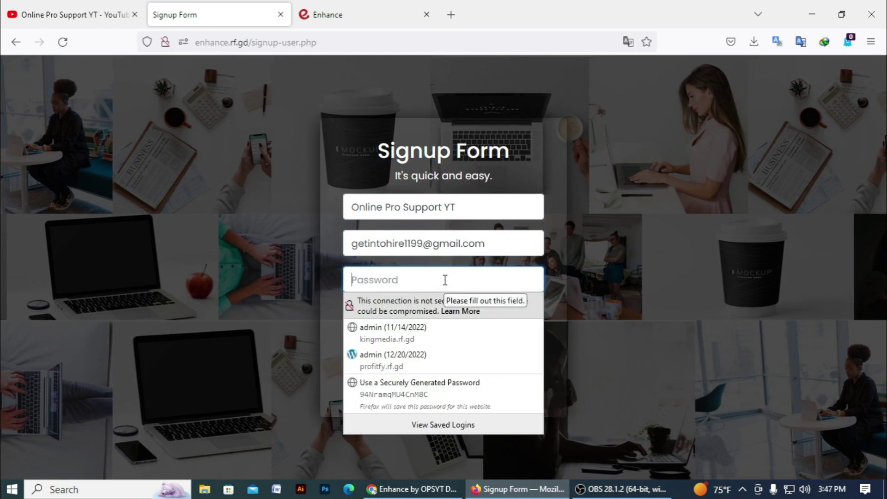
- Enter the account password, confirm it, and submit the signup form
text(2345)
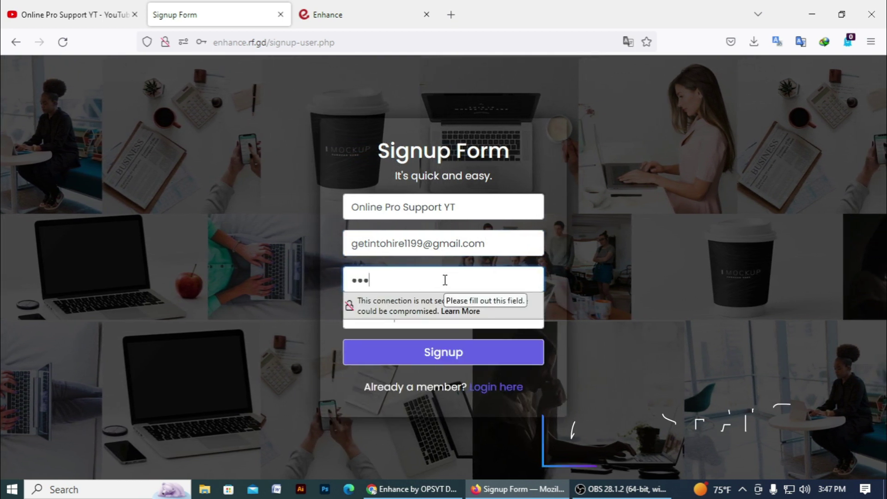
text(67891234)
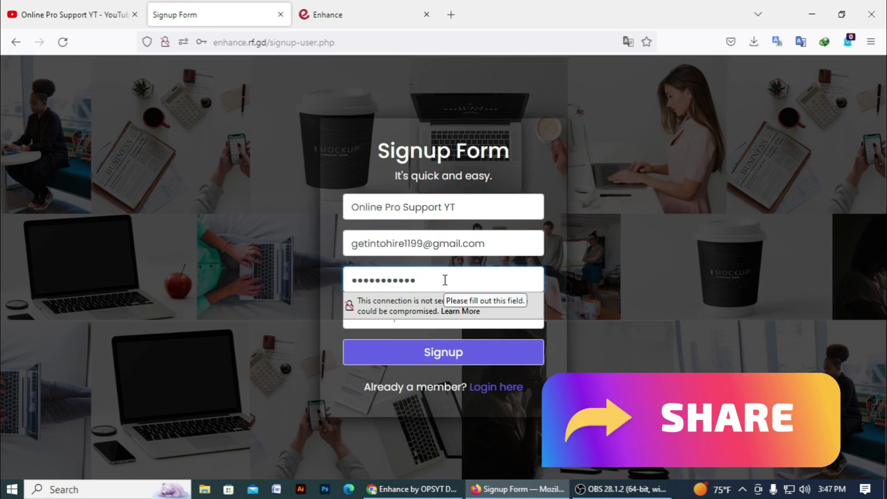
key(ctrl+a)
key(BackSpace)
text(1234567)
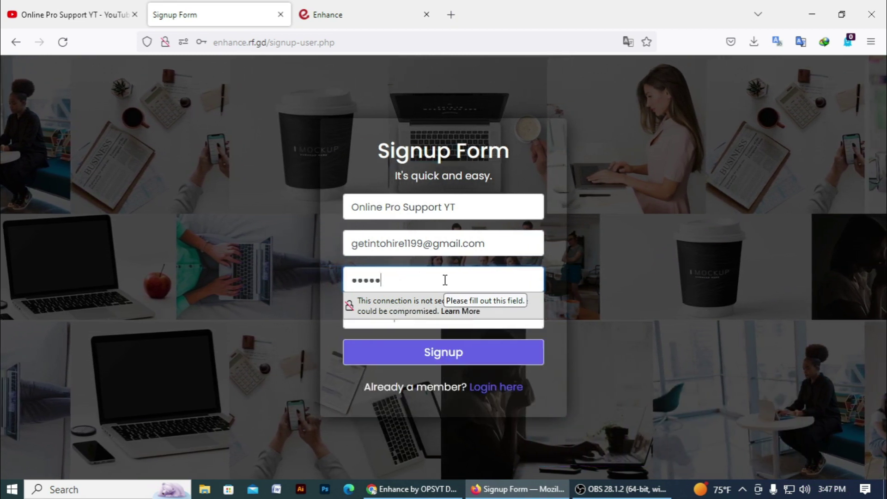
text(891234)
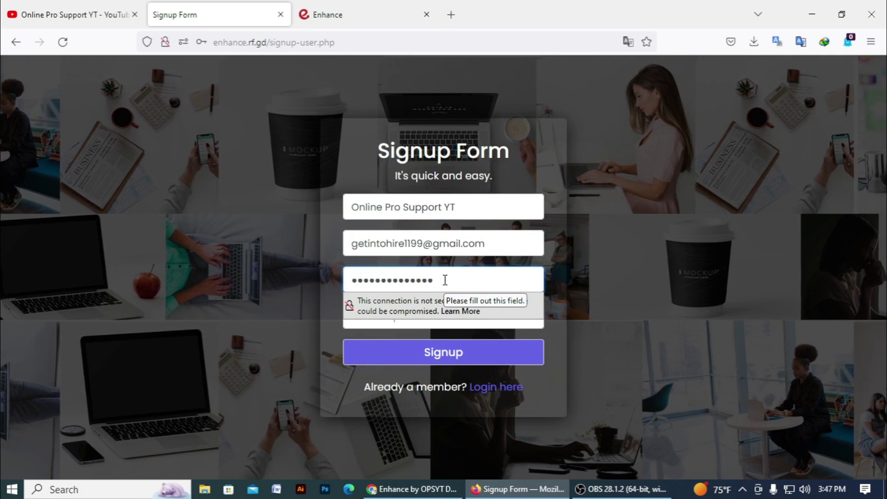
text(567)
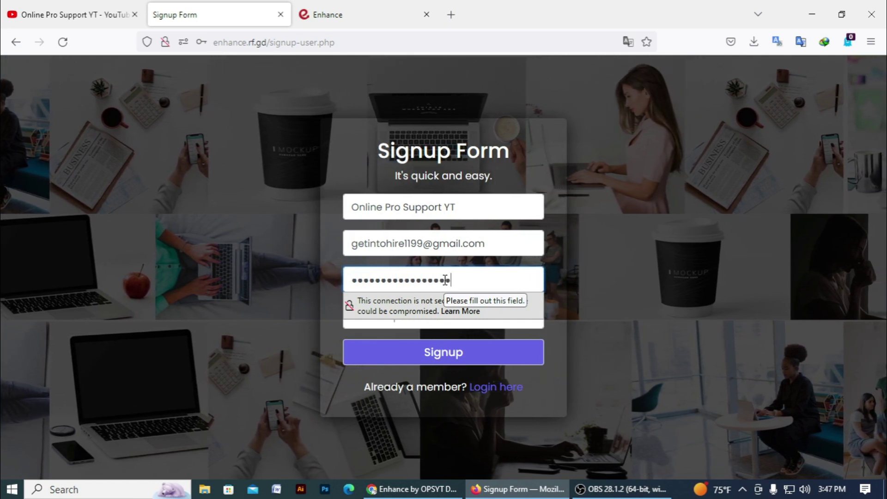
key(ctrl+a)
text(123456)
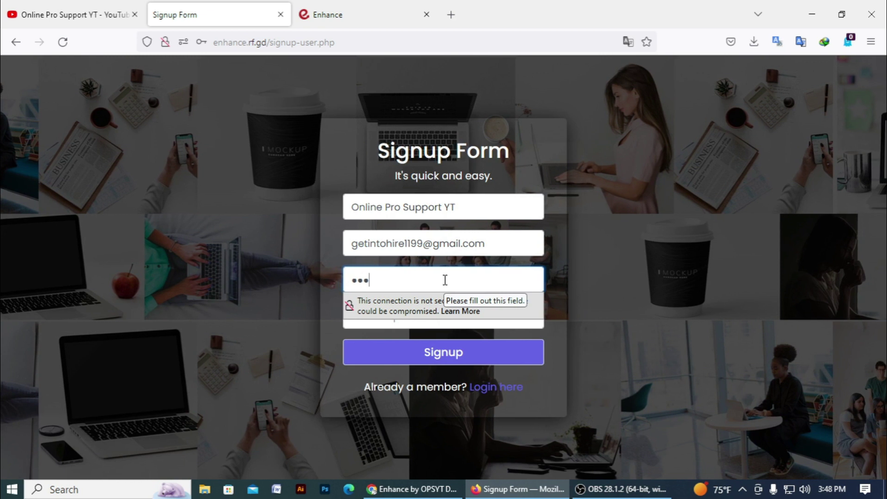
text(78901)
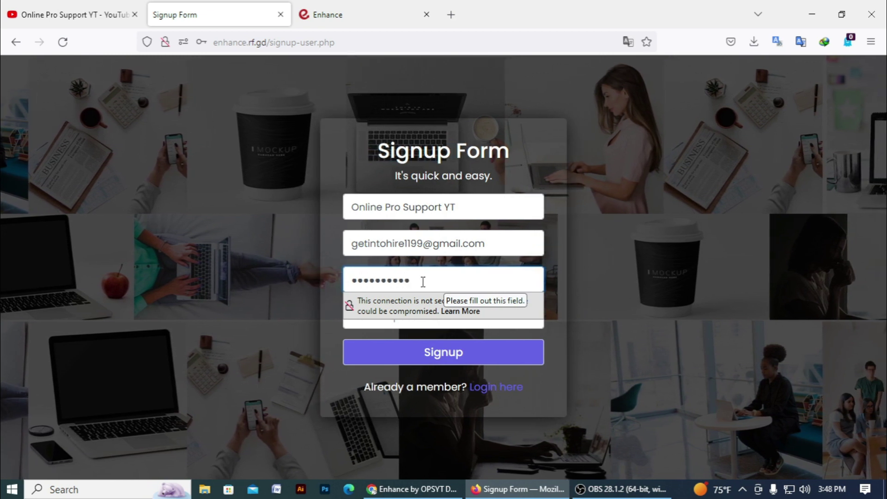
click(387, 313)
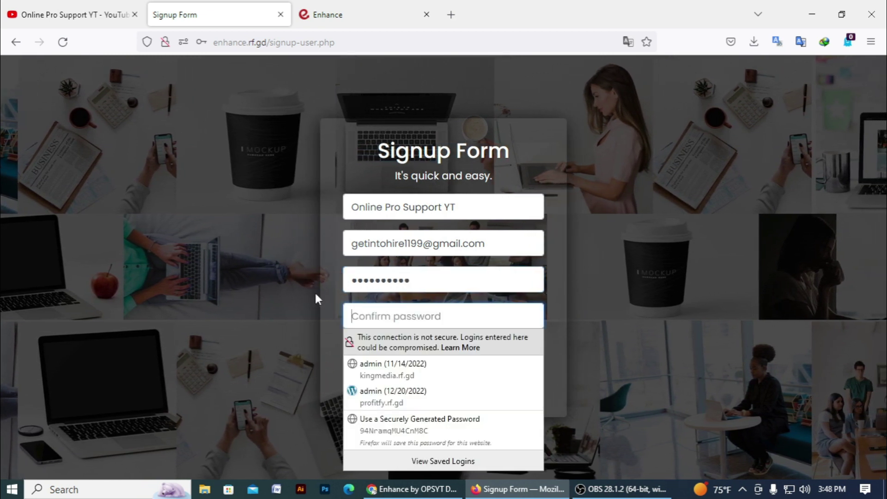
text(123456789)
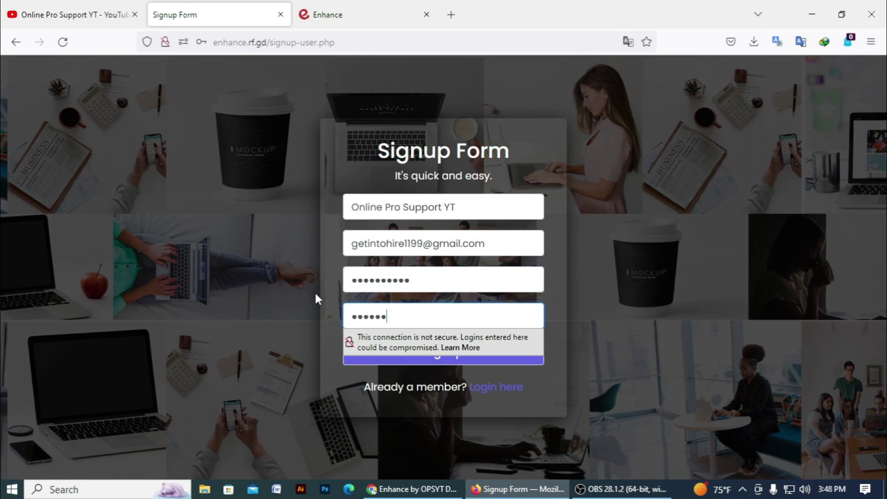
text(01)
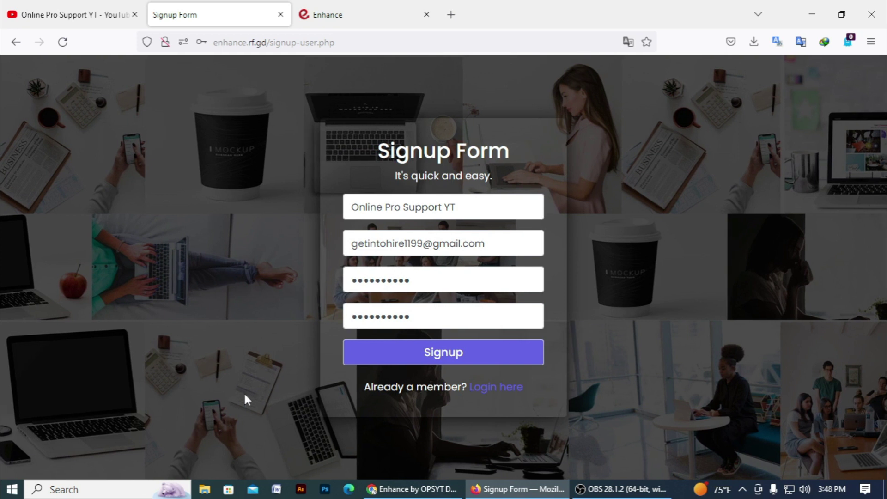
click(459, 349)
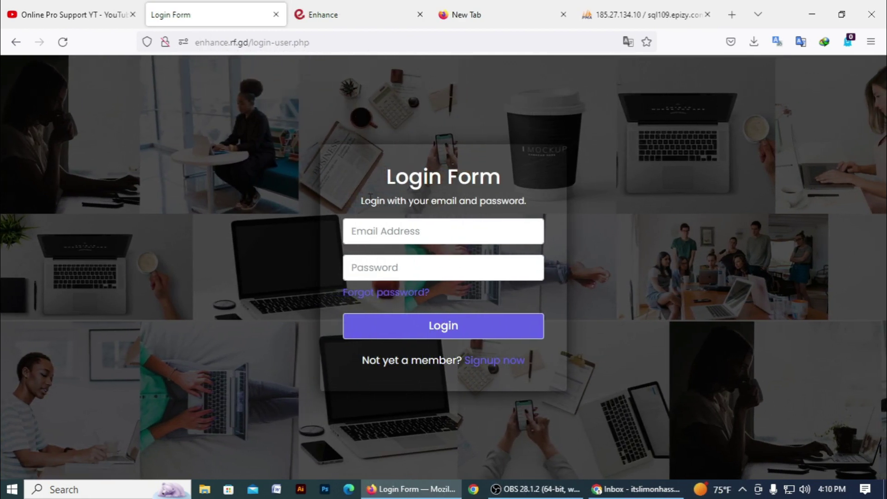
- Log in with the account's e-mail and password, dismissing the insecure-login and save-login prompts
click(369, 230)
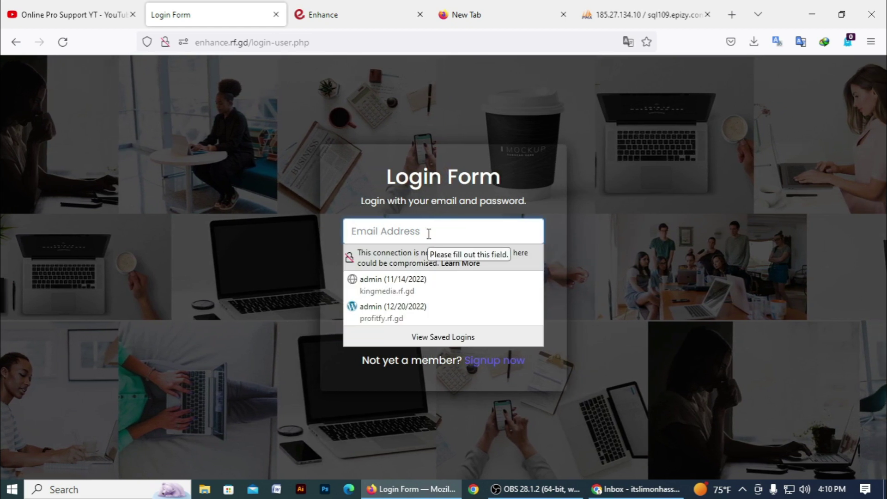
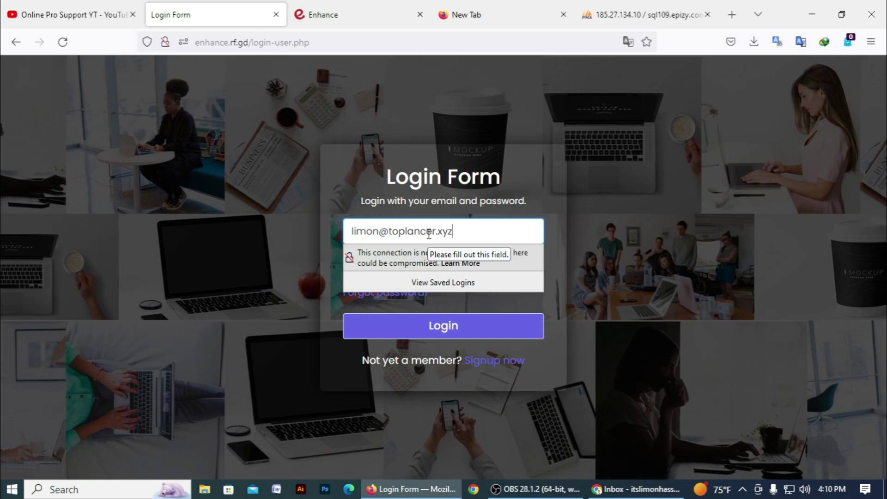
click(424, 266)
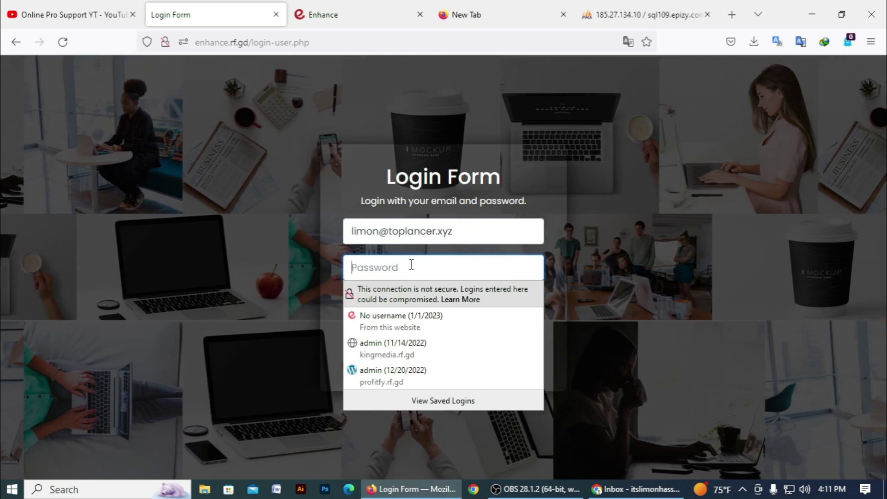
text(123456)
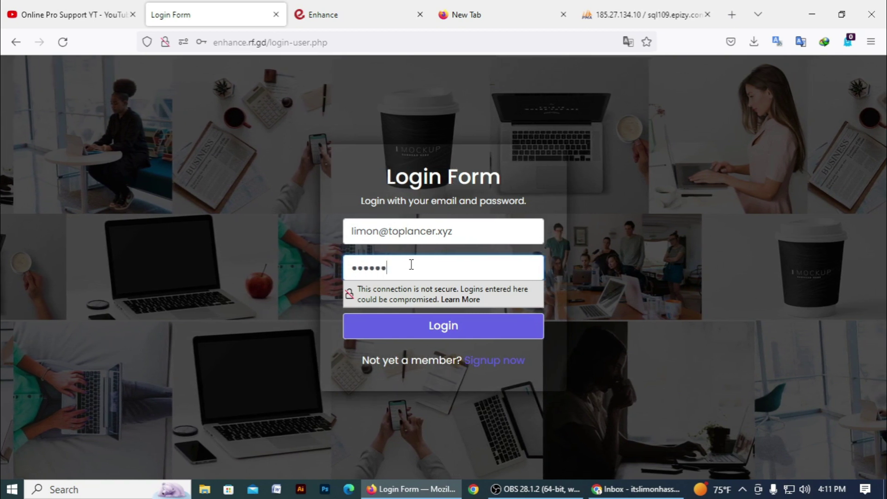
text(789012345)
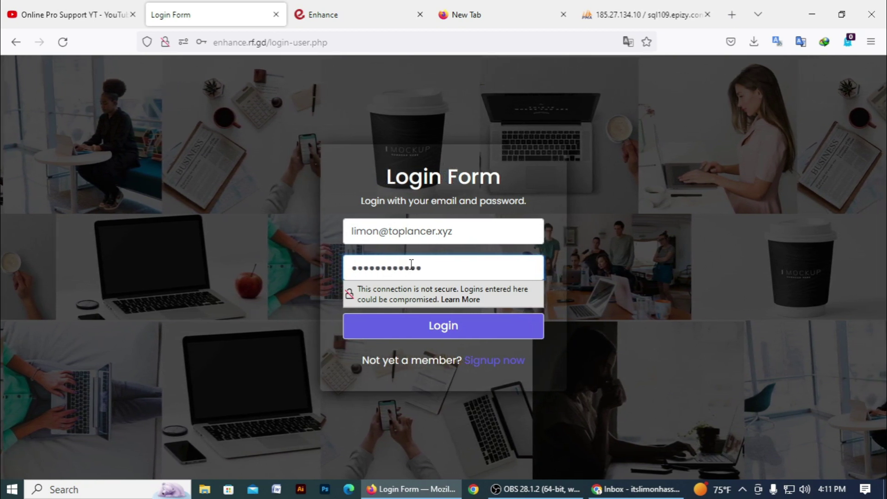
text(78)
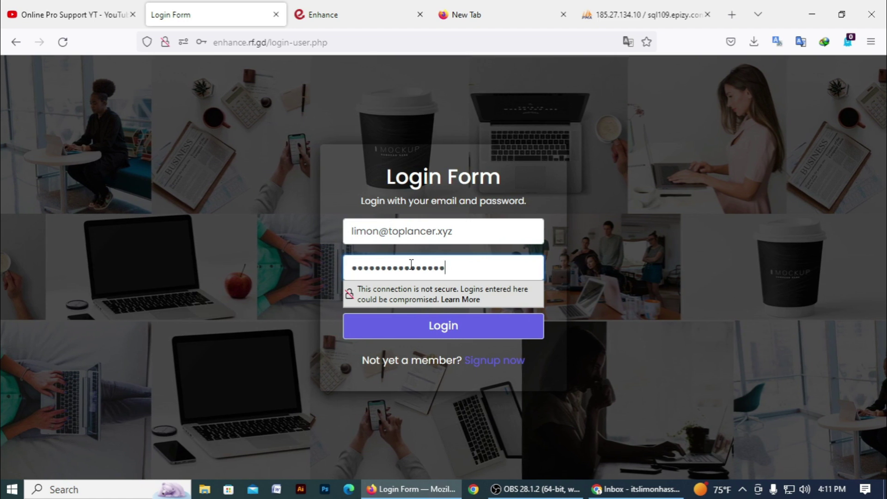
click(175, 245)
click(464, 331)
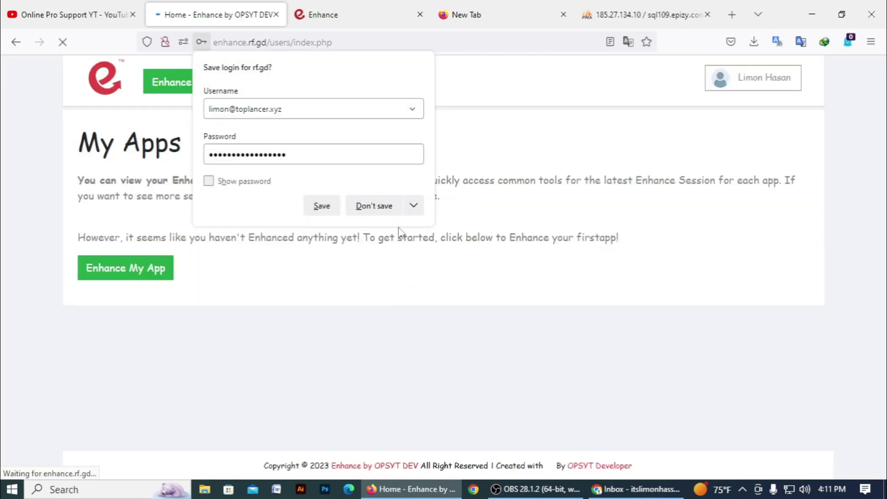
click(326, 310)
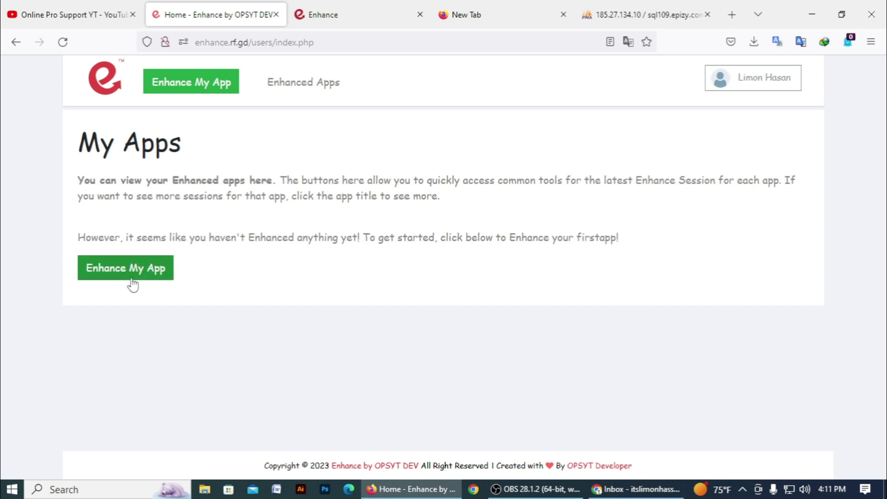
- Start a new enhancement from My Apps with the Enhance My App button
click(148, 274)
scroll(397, 300, down, 2)
scroll(398, 307, up, 1)
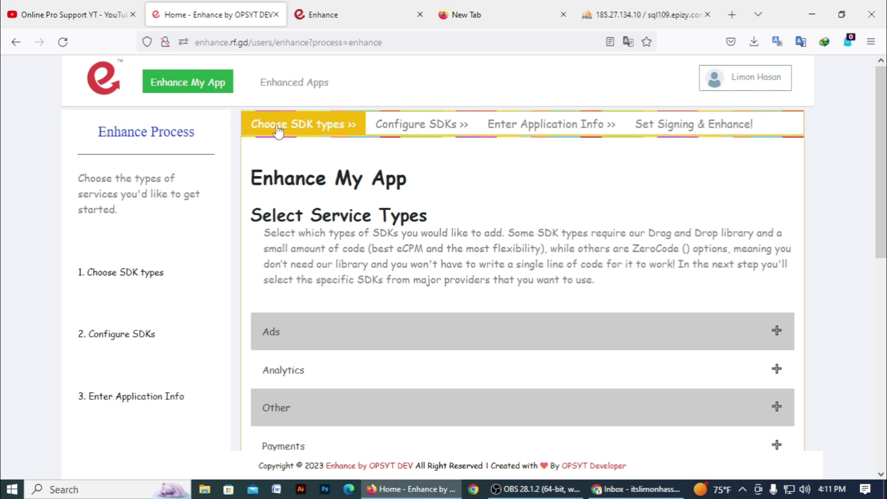
- Expand Ads to show Interstitial, Rewarded Video, Banner and Fixed Banner ad formats
scroll(276, 226, down, 3)
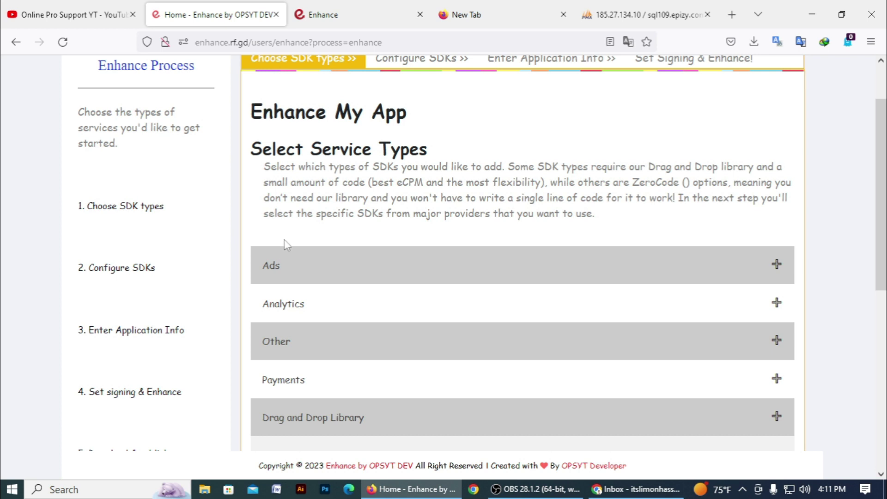
scroll(419, 243, up, 3)
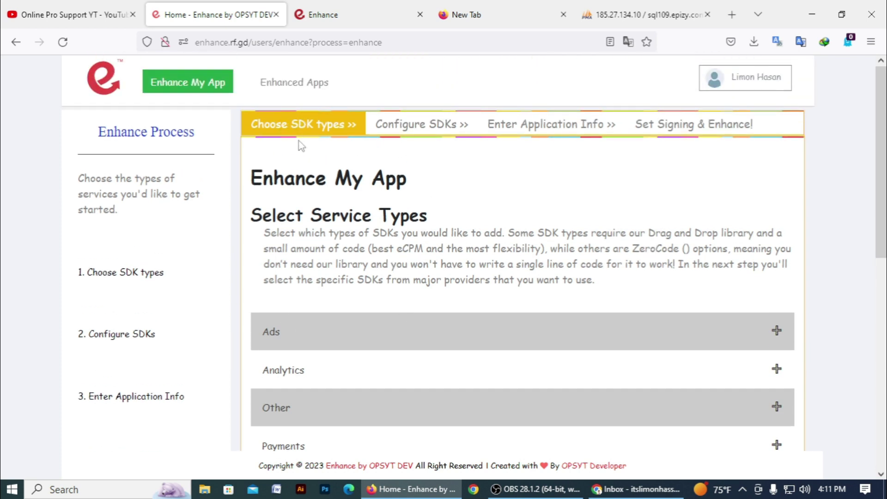
scroll(354, 196, down, 6)
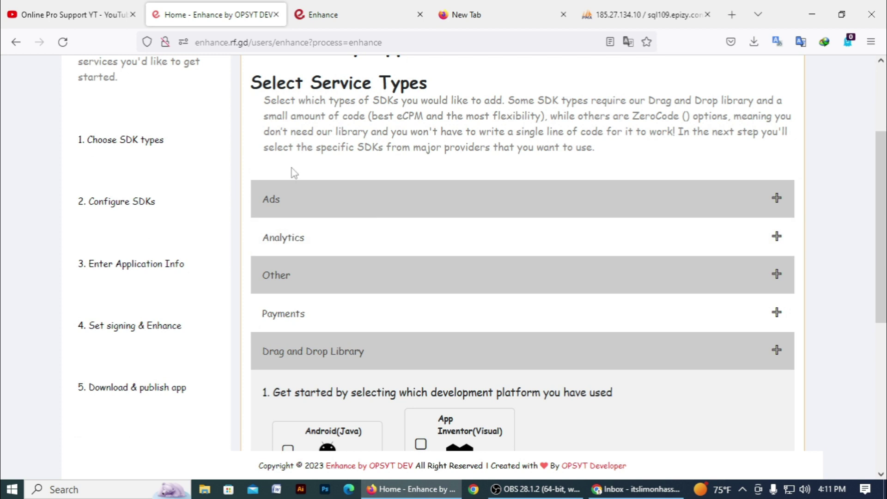
scroll(292, 172, up, 3)
drag(251, 152, 436, 157)
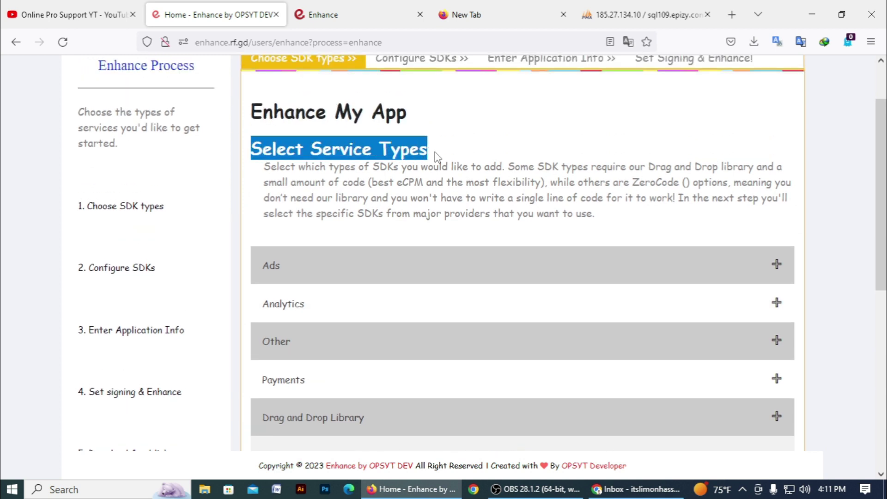
click(436, 157)
drag(266, 171, 624, 225)
click(624, 226)
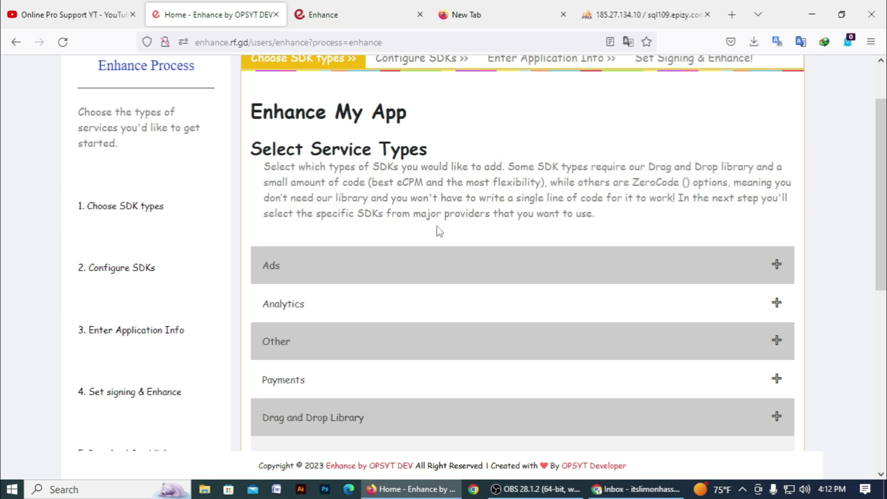
scroll(387, 227, down, 2)
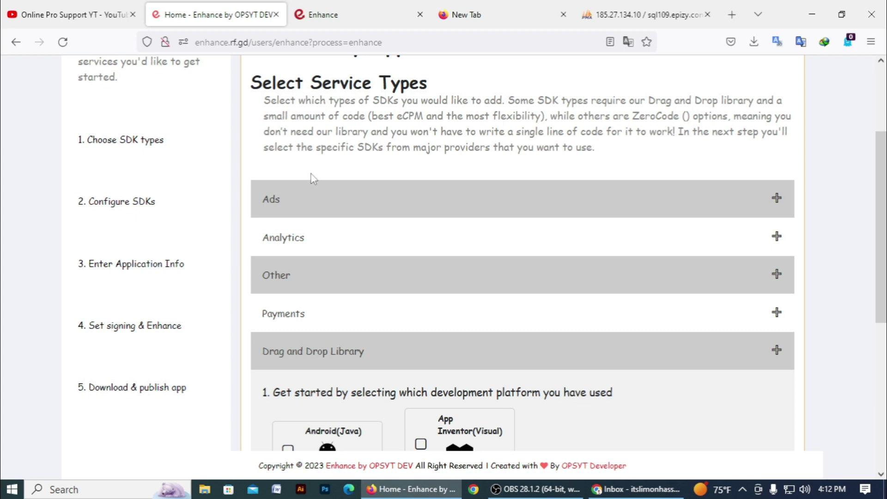
click(364, 203)
scroll(358, 203, down, 2)
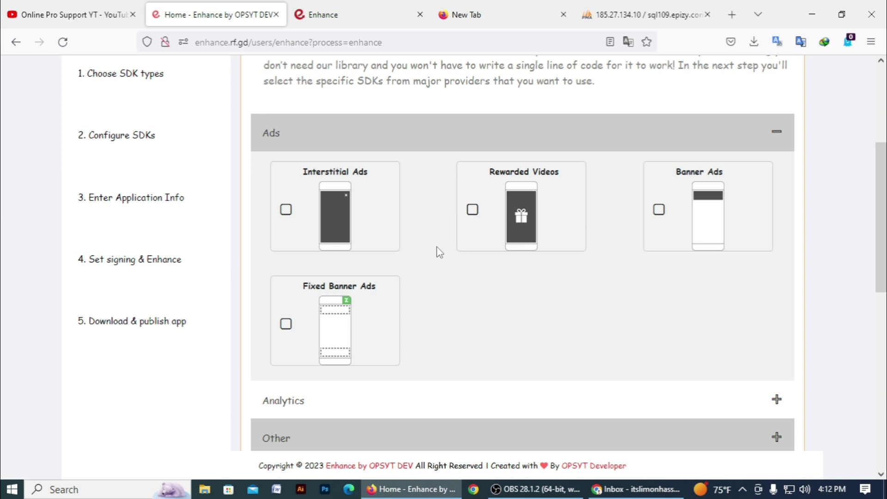
- Select Interstitial Ads and Banner Ads as the ad types
scroll(433, 309, up, 2)
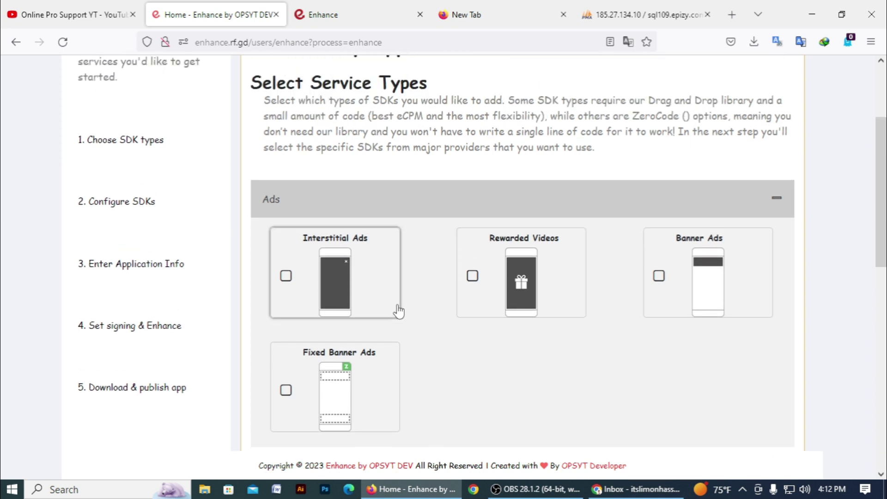
scroll(398, 311, down, 2)
click(364, 231)
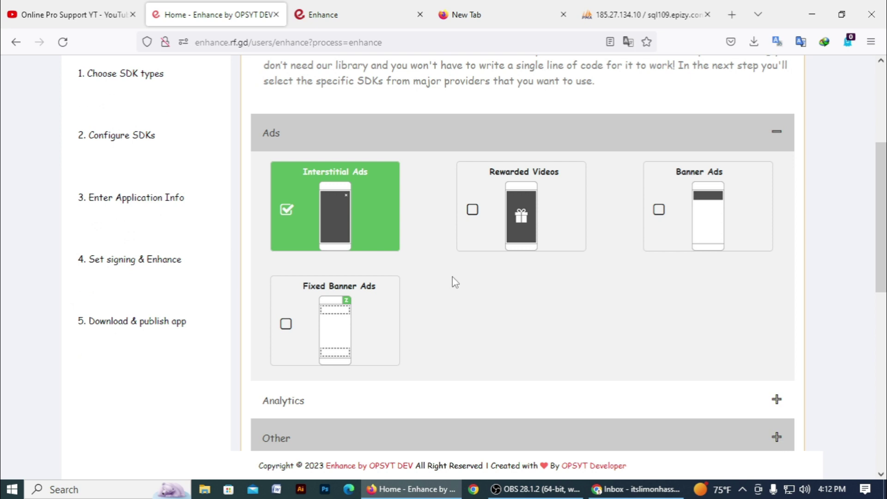
click(669, 234)
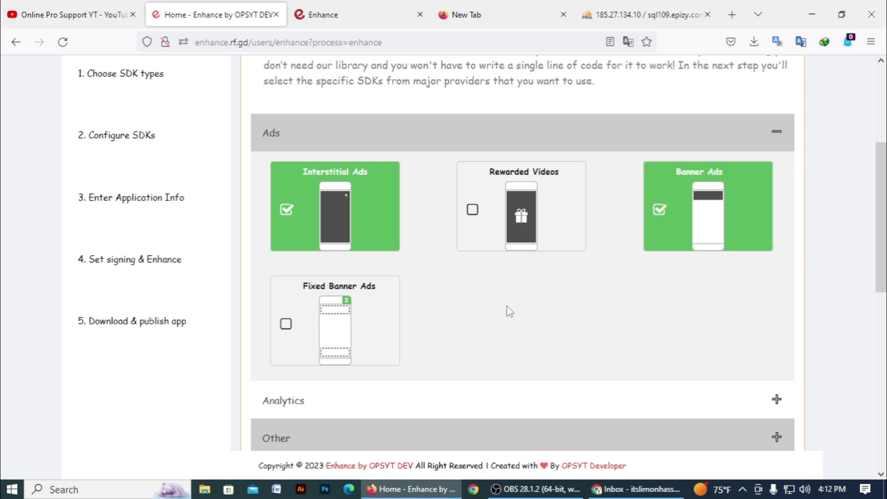
- Preview and close the Analytics category, then expand Other to show Push Notifications
scroll(490, 286, down, 4)
scroll(315, 274, down, 2)
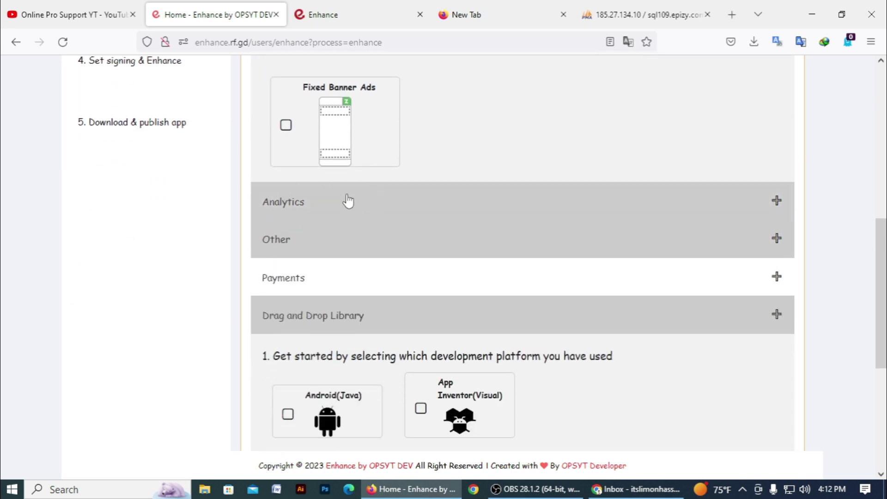
click(348, 200)
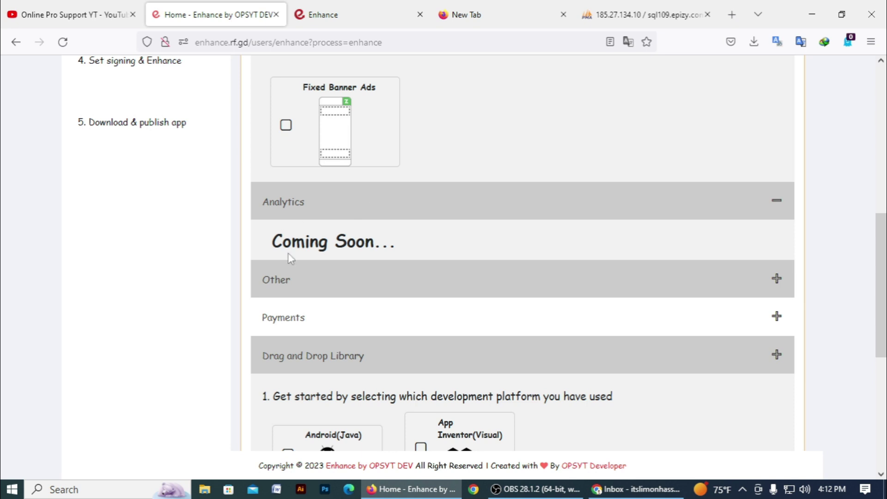
click(356, 198)
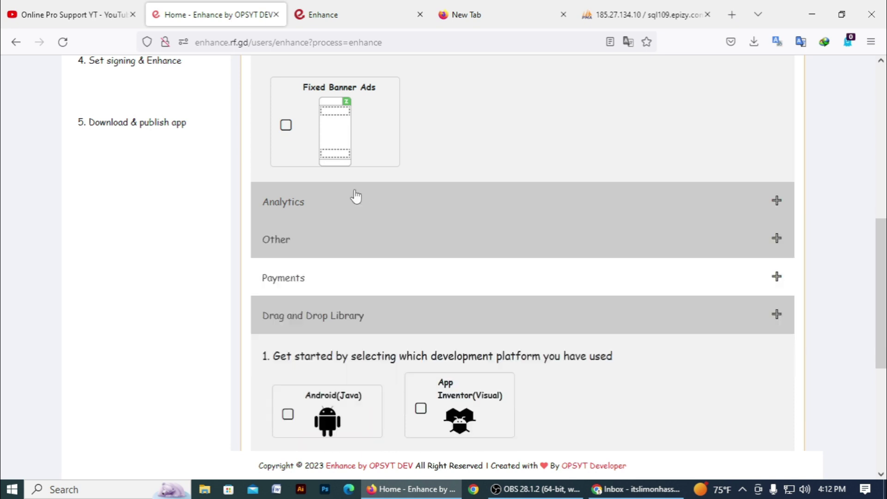
click(343, 245)
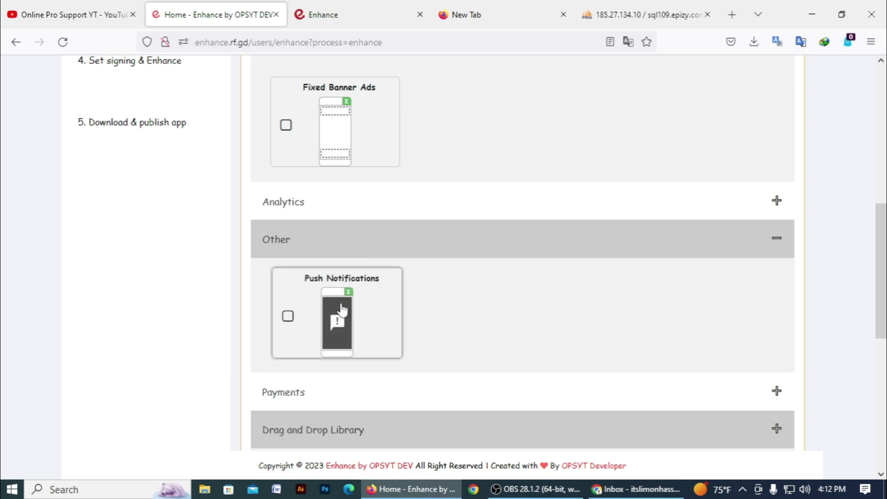
- Collapse Other and preview the Payments category's In-App Purchases option, leaving it closed
click(407, 248)
scroll(382, 274, down, 2)
click(384, 212)
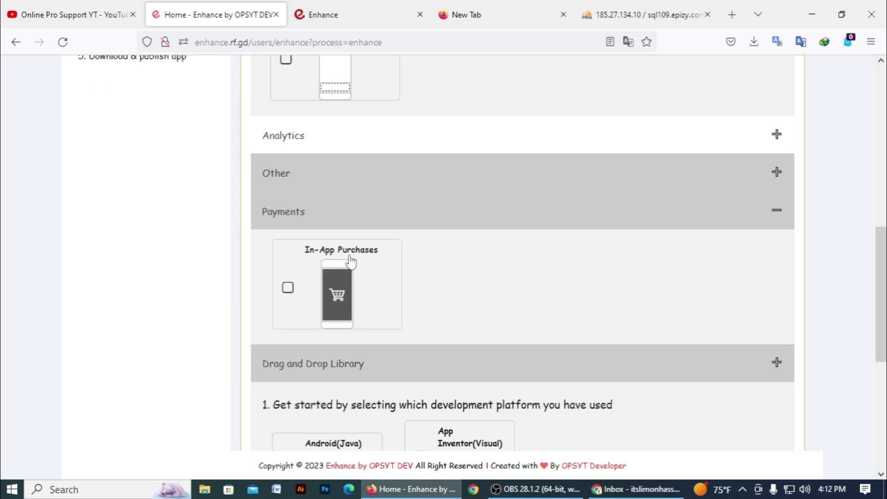
click(355, 205)
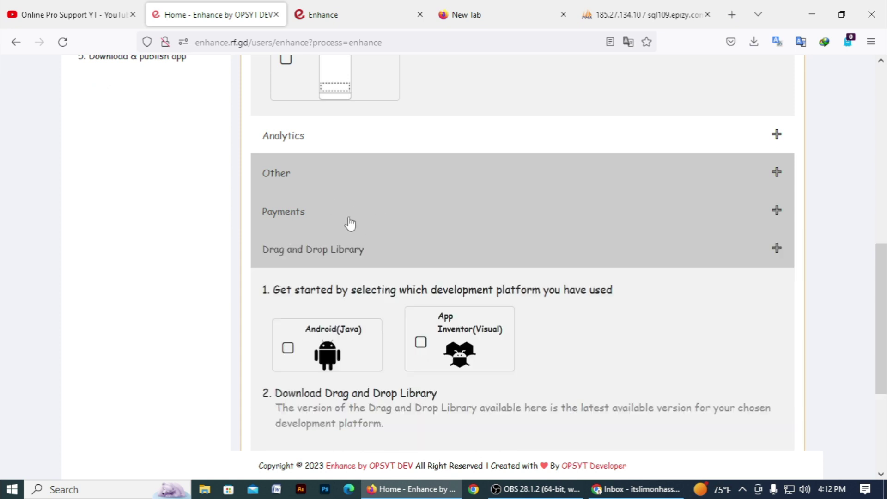
scroll(324, 194, down, 2)
click(280, 141)
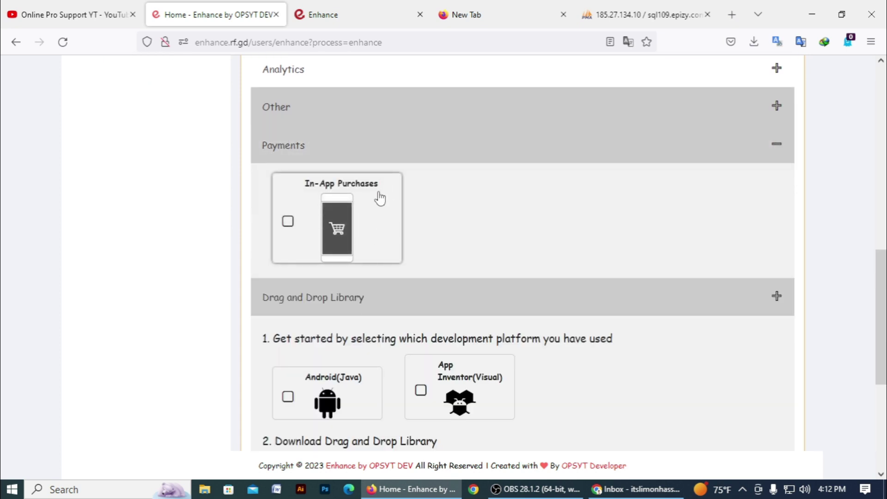
click(346, 156)
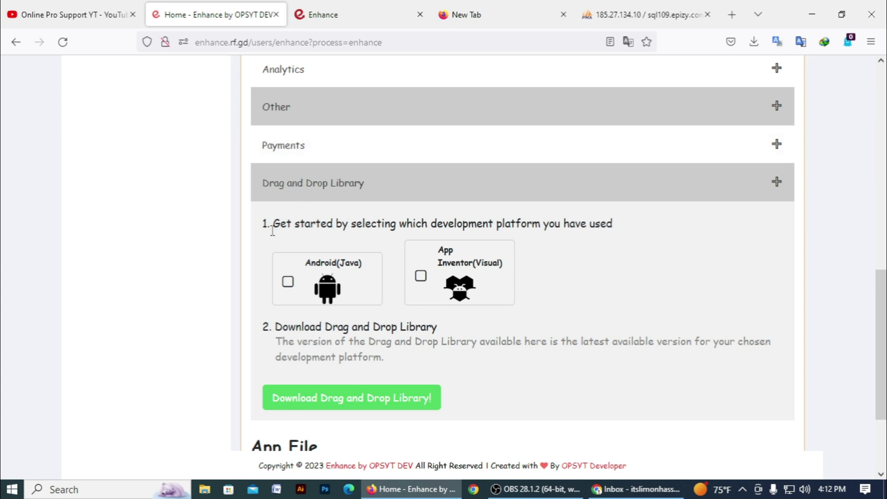
- Read the platform selection instructions and scroll to the Drag and Drop Library choices
drag(264, 232, 615, 217)
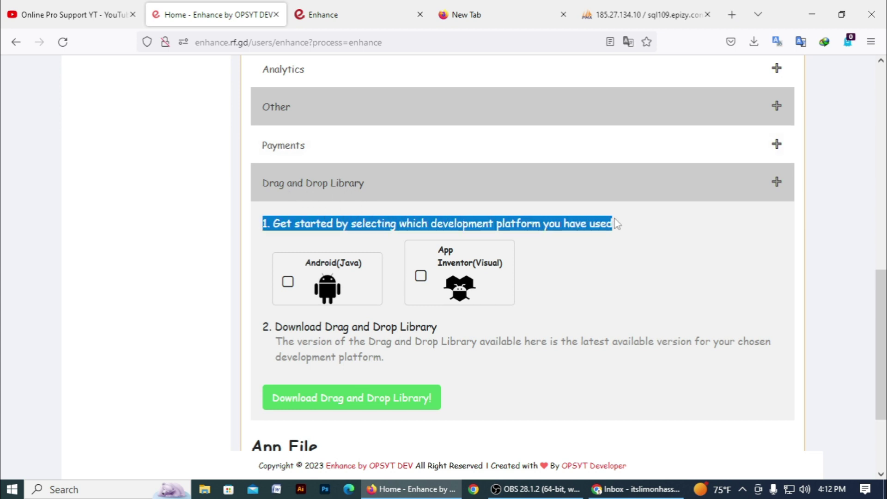
click(564, 238)
drag(406, 227, 462, 223)
click(485, 223)
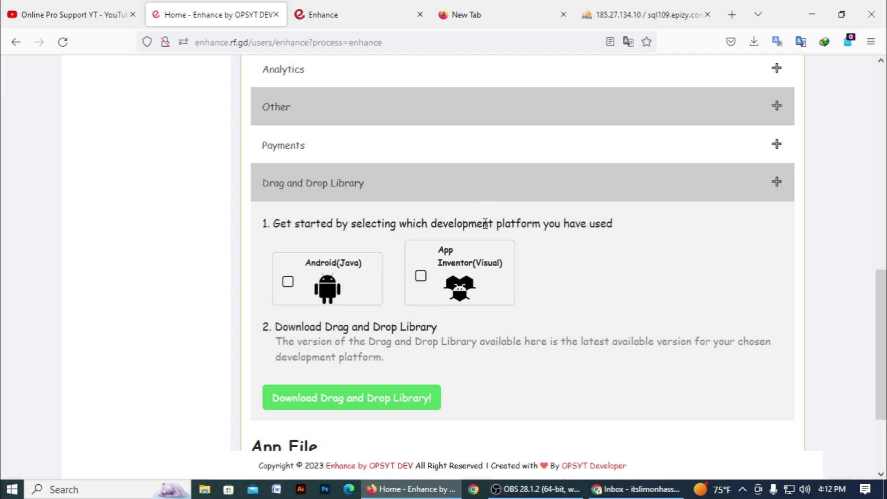
double_click(459, 226)
click(335, 241)
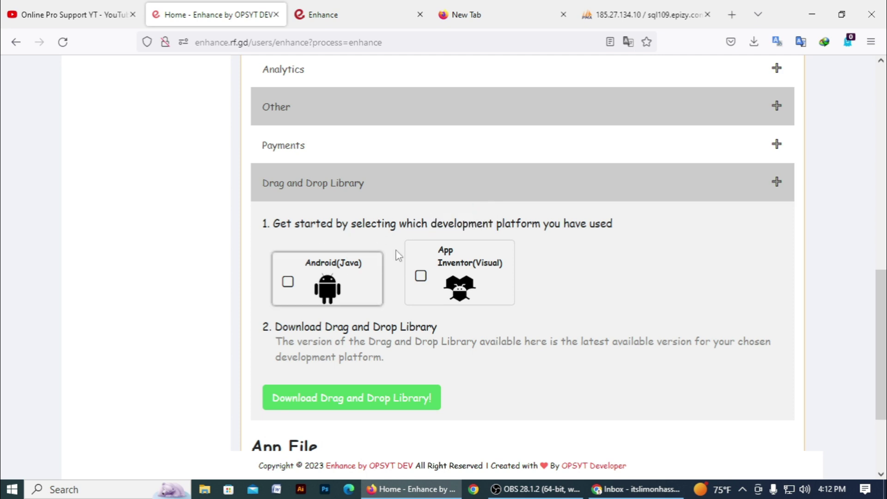
scroll(407, 252, down, 1)
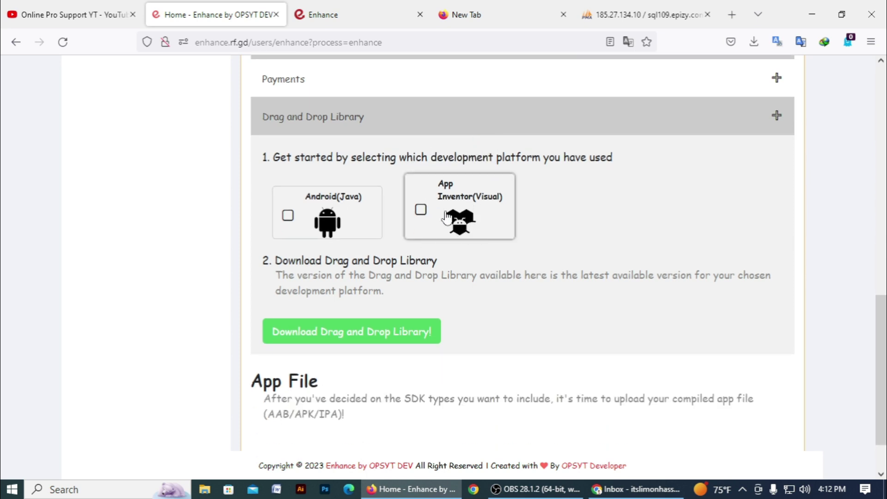
- Select App Inventor(Visual) as the development platform
click(470, 207)
scroll(479, 268, down, 1)
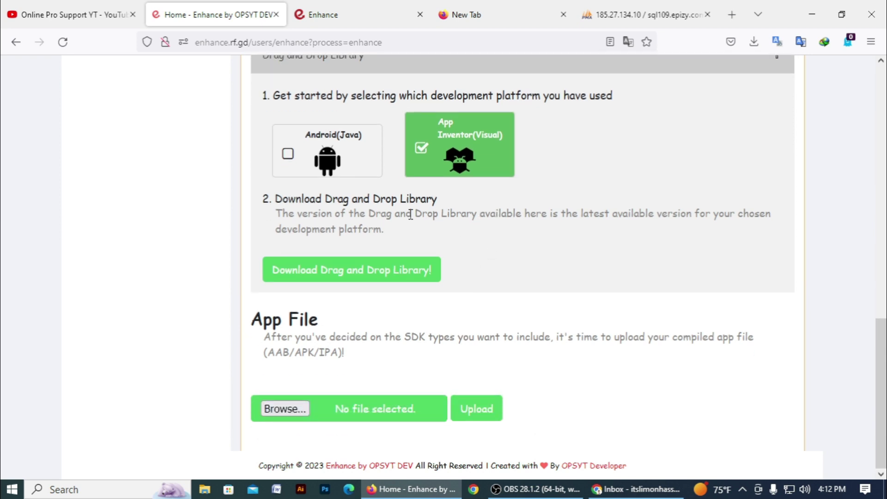
drag(270, 203, 426, 202)
click(428, 231)
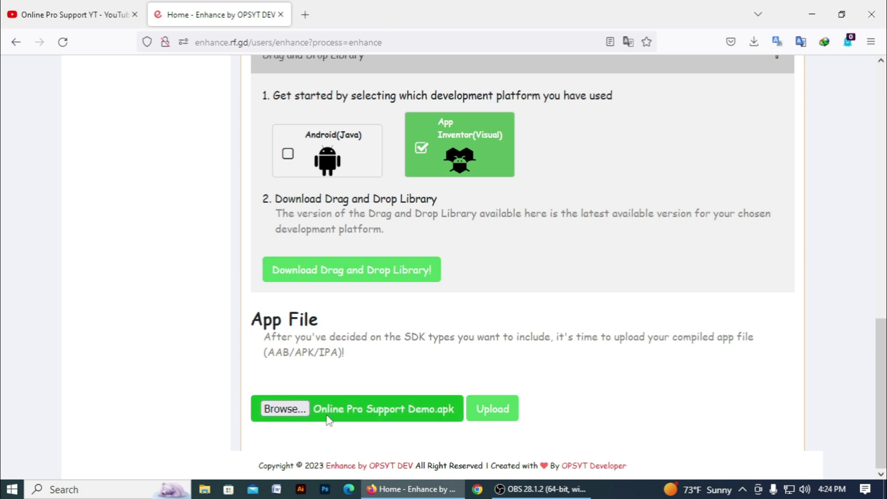
- Upload Online Pro Support Demo (2).apk as the app file and close the upload-success alert
click(301, 404)
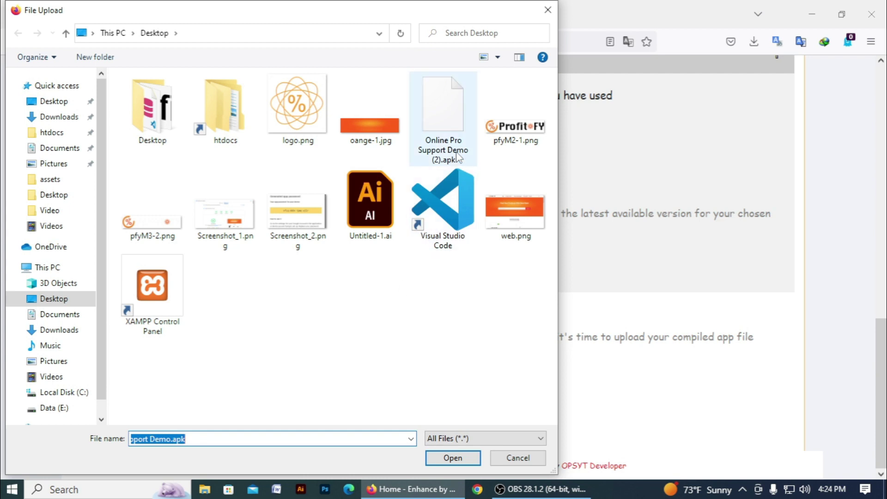
click(451, 130)
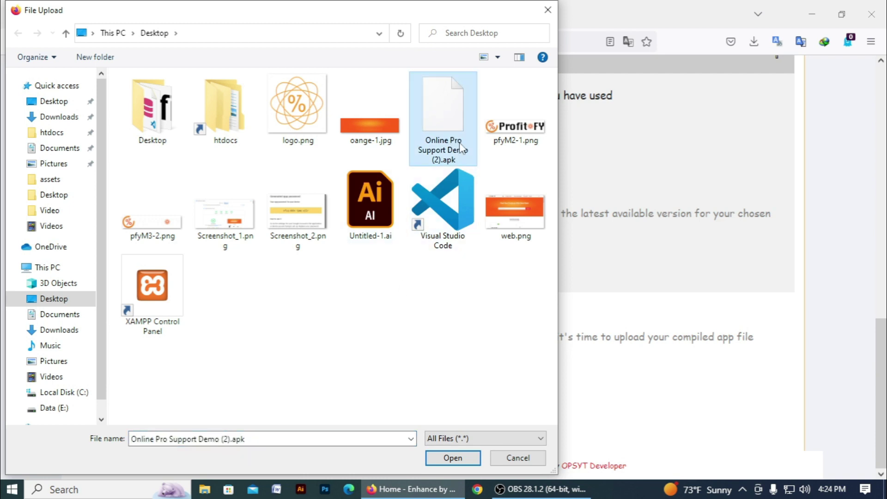
click(448, 457)
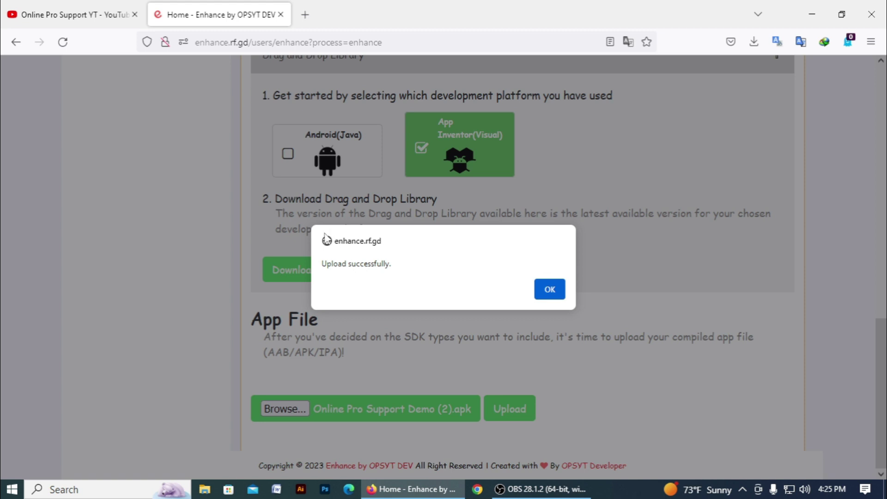
drag(322, 264, 400, 263)
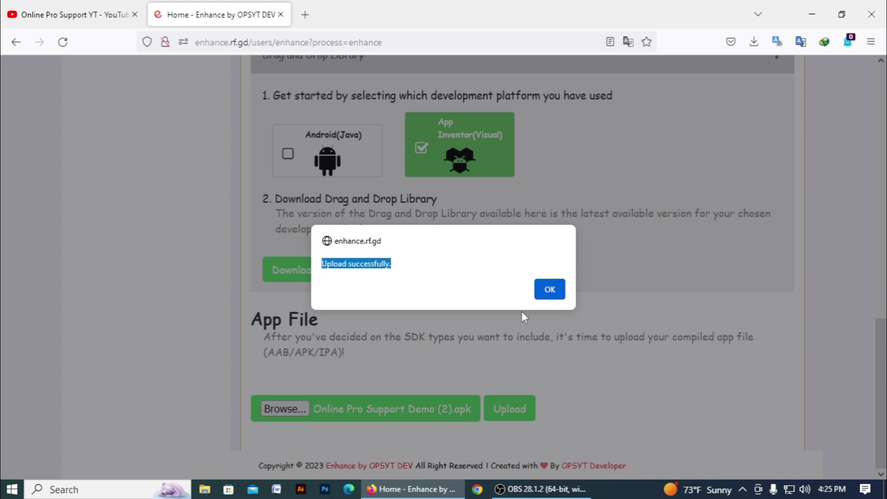
click(557, 296)
drag(250, 393, 531, 398)
click(537, 398)
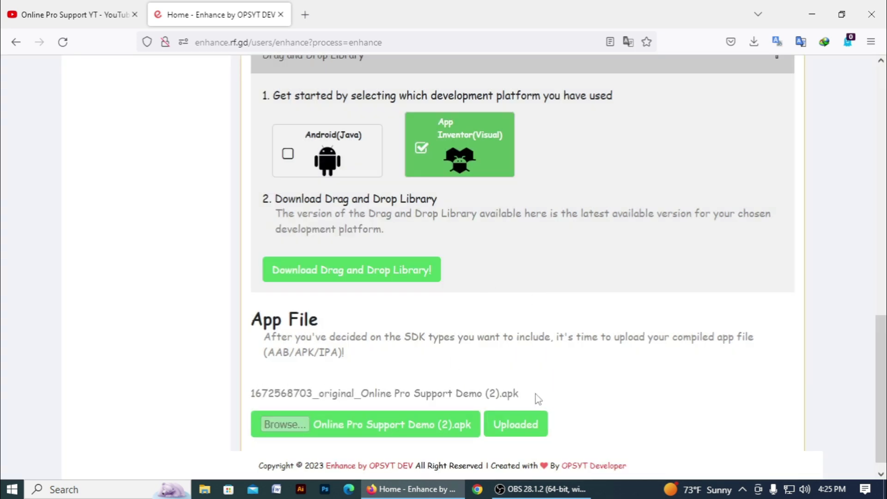
scroll(536, 393, up, 15)
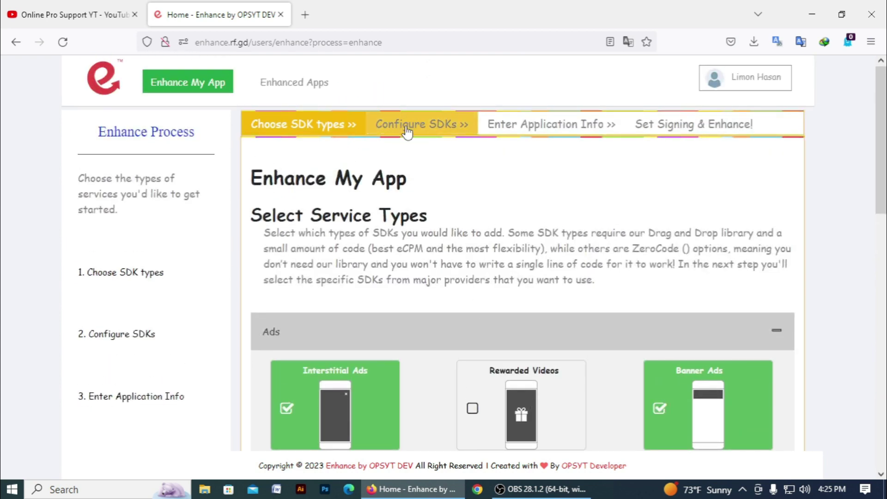
- Open Configure SDKs and review the Ad Mediation, In-App Purchases and Push Notifications sections
click(407, 131)
scroll(392, 210, down, 1)
drag(266, 188, 369, 190)
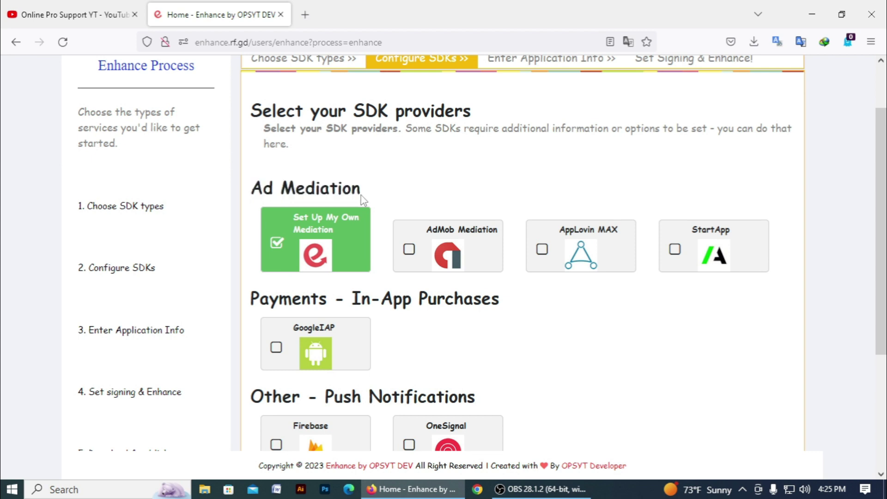
scroll(341, 215, down, 2)
drag(251, 121, 346, 118)
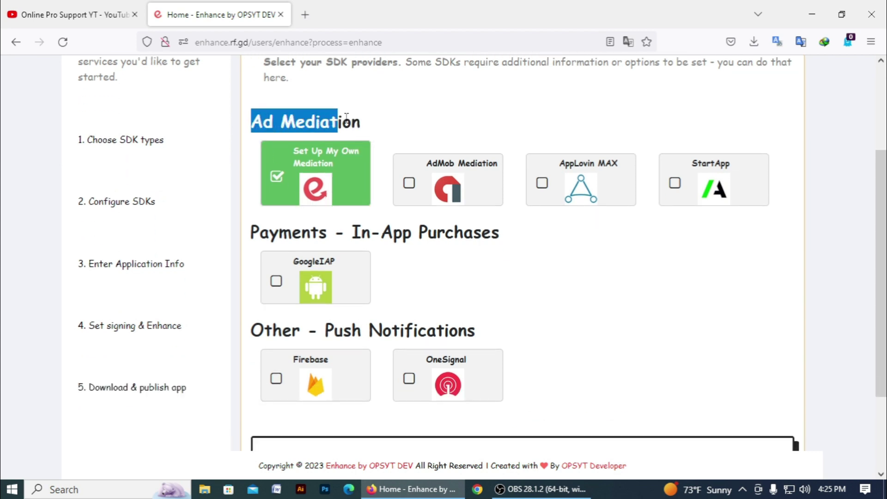
drag(251, 231, 509, 242)
click(470, 267)
drag(252, 321, 505, 338)
click(565, 355)
scroll(565, 356, down, 2)
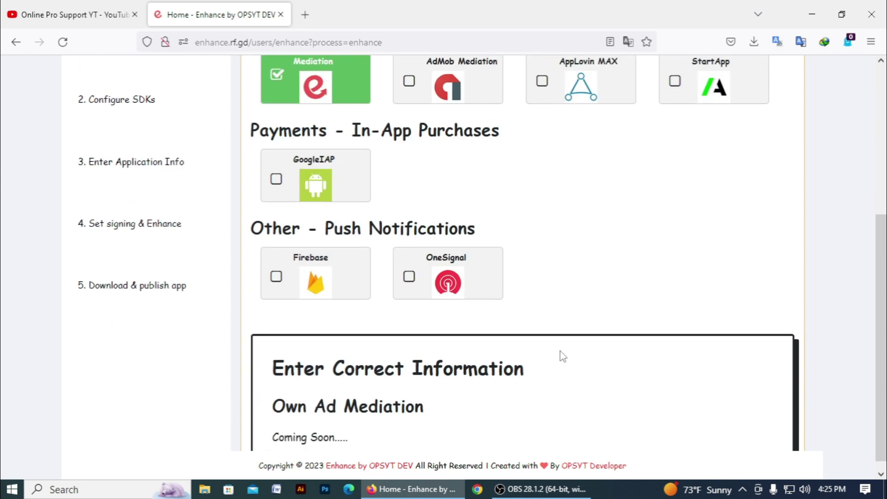
scroll(562, 356, up, 3)
scroll(562, 356, up, 3)
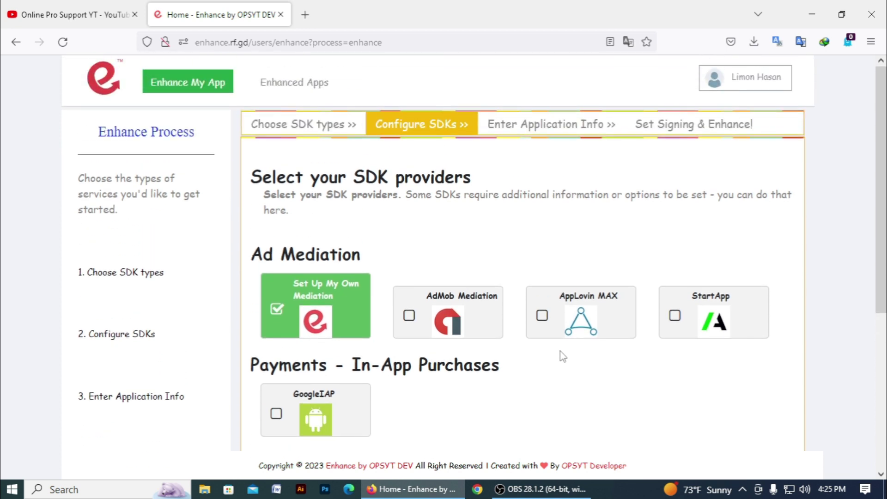
- Revisit the SDK types step, then return to the SDK provider list
click(314, 137)
scroll(288, 293, down, 9)
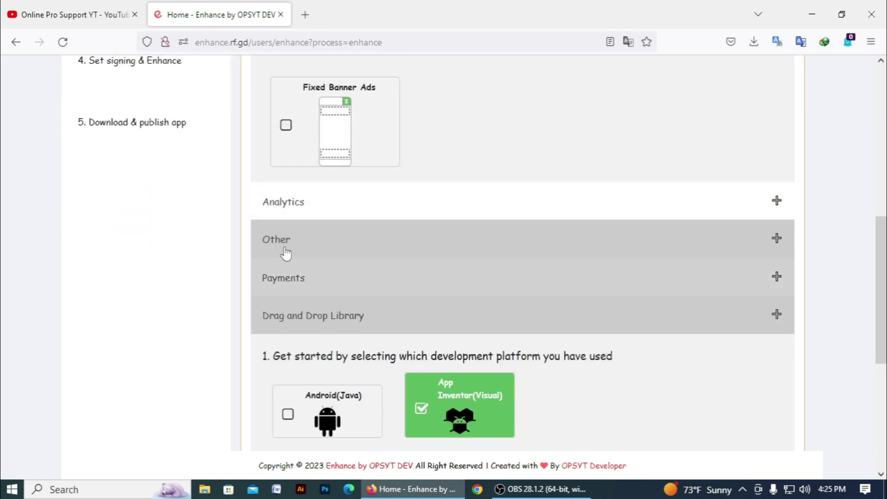
scroll(335, 287, up, 8)
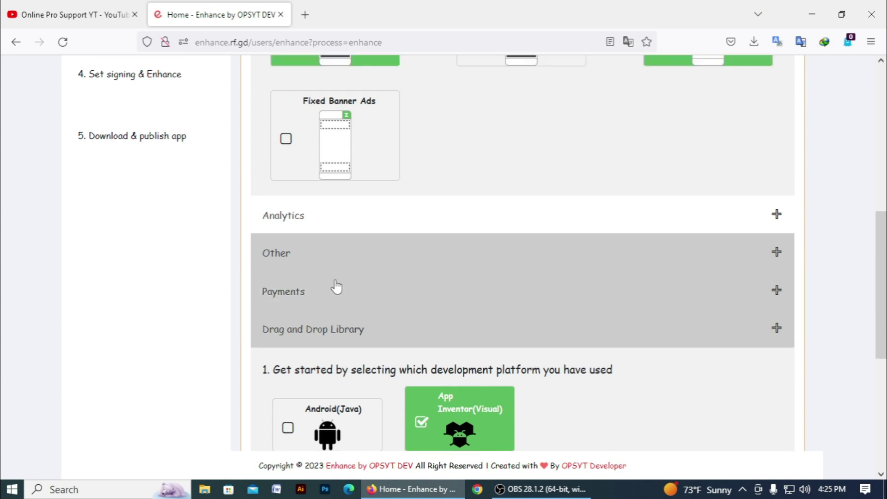
click(369, 129)
scroll(342, 242, down, 4)
scroll(382, 254, up, 2)
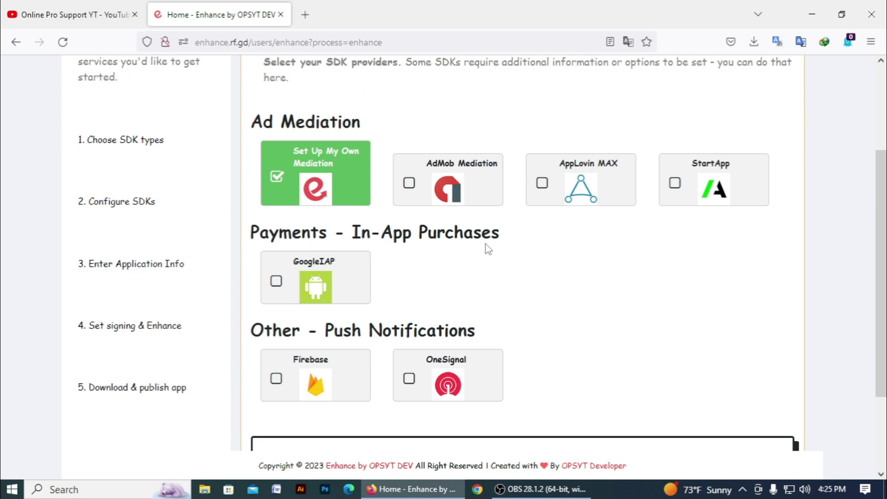
scroll(485, 250, up, 3)
scroll(502, 255, down, 3)
scroll(583, 263, down, 2)
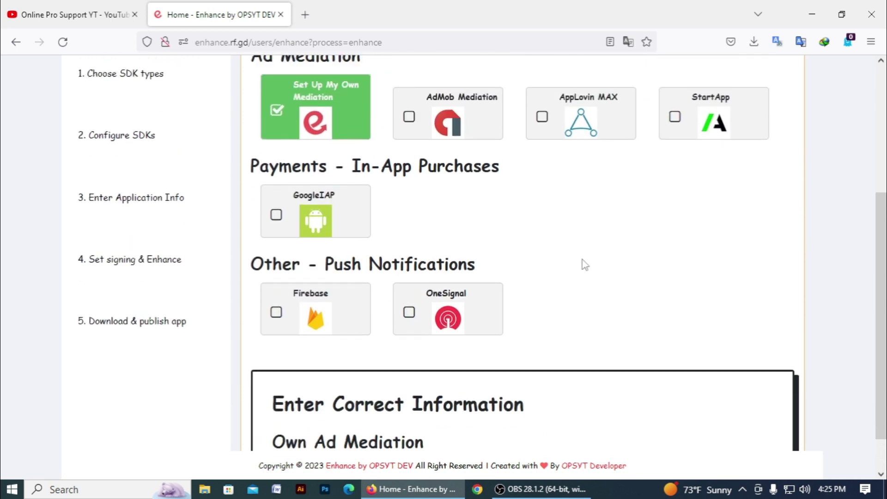
scroll(583, 263, up, 2)
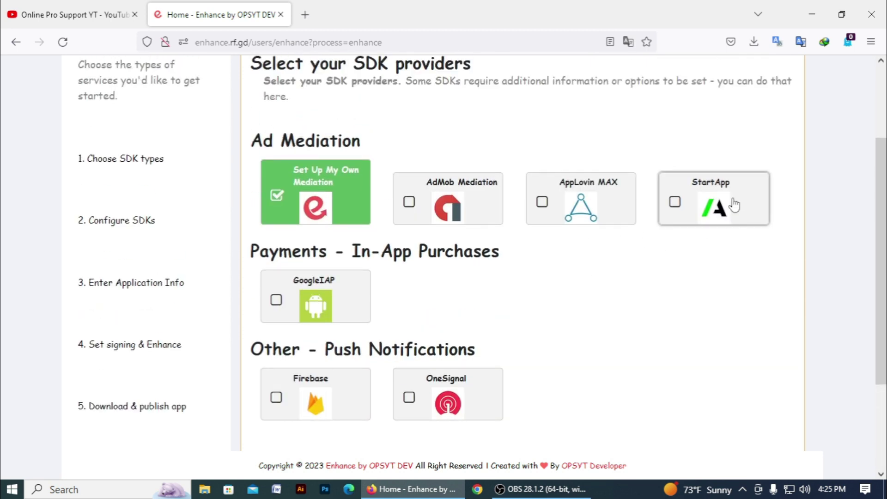
- Choose StartApp as the ad mediation provider and locate its settings section
click(713, 206)
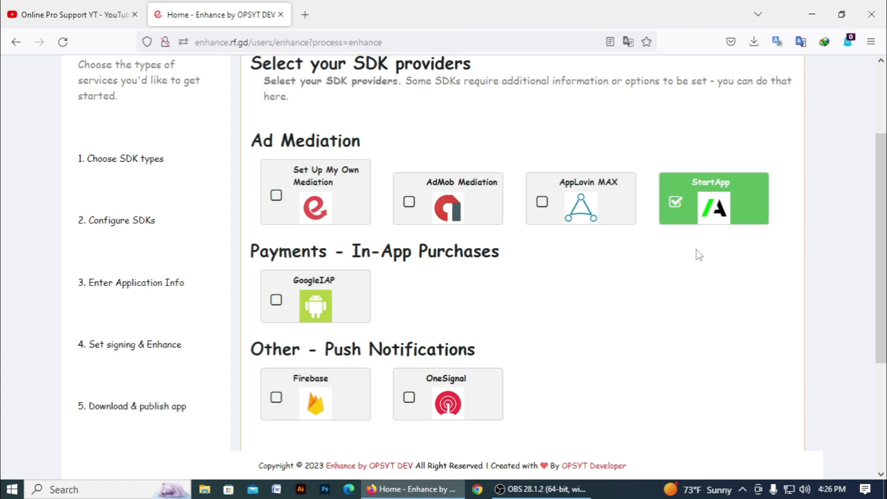
scroll(649, 245, down, 2)
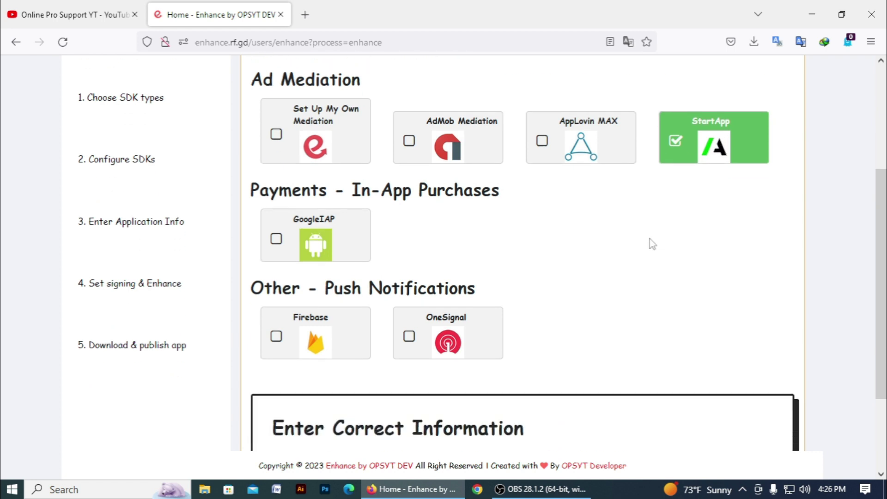
drag(268, 190, 509, 228)
click(509, 228)
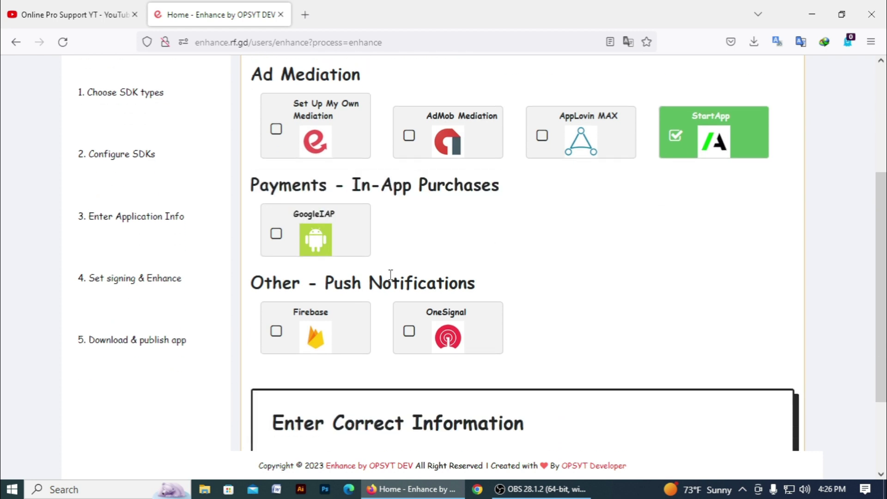
drag(245, 290, 500, 286)
click(501, 286)
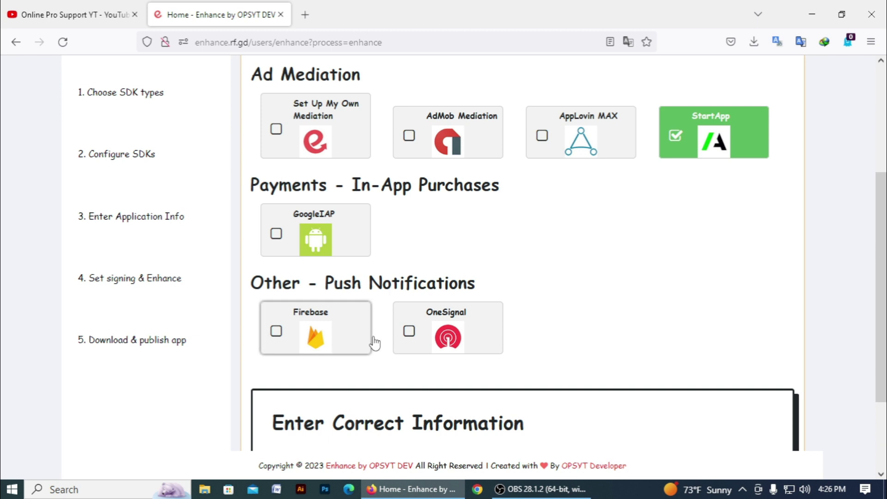
scroll(688, 322, down, 3)
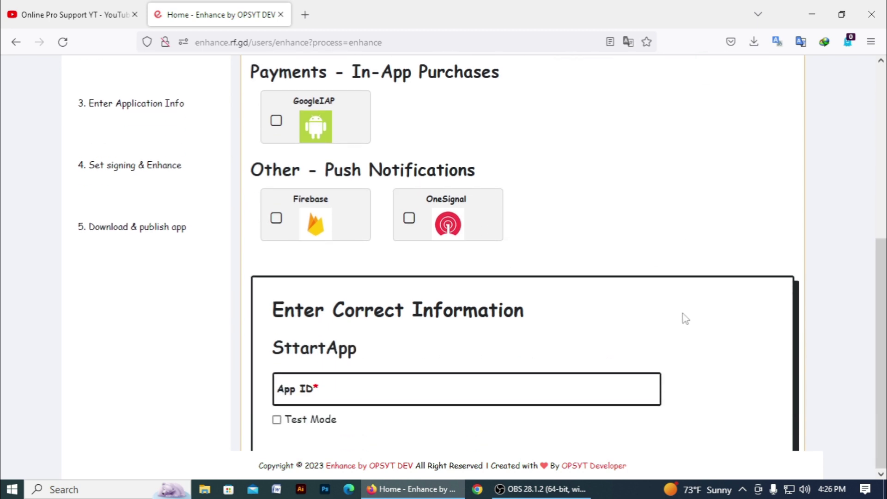
scroll(683, 318, up, 5)
scroll(681, 318, down, 5)
double_click(395, 348)
click(394, 348)
- Enter the StartApp App ID and leave Test Mode off
click(349, 389)
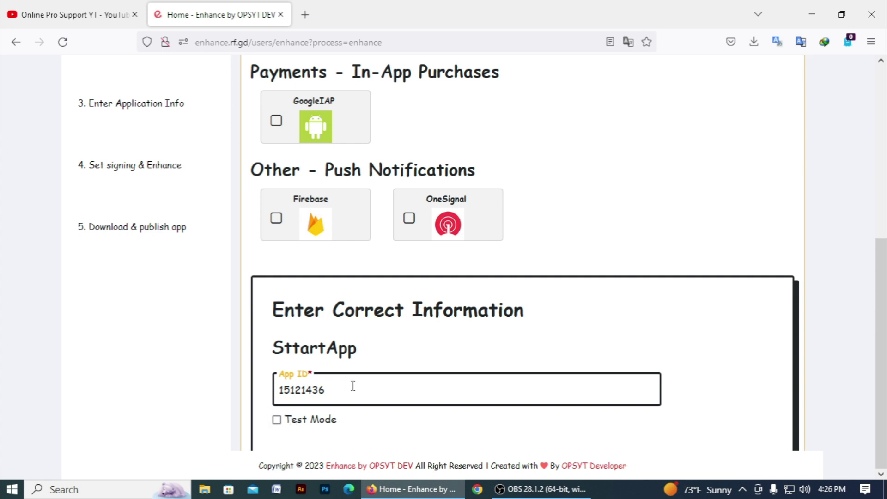
double_click(311, 386)
click(263, 400)
click(277, 420)
click(277, 420)
scroll(465, 370, up, 6)
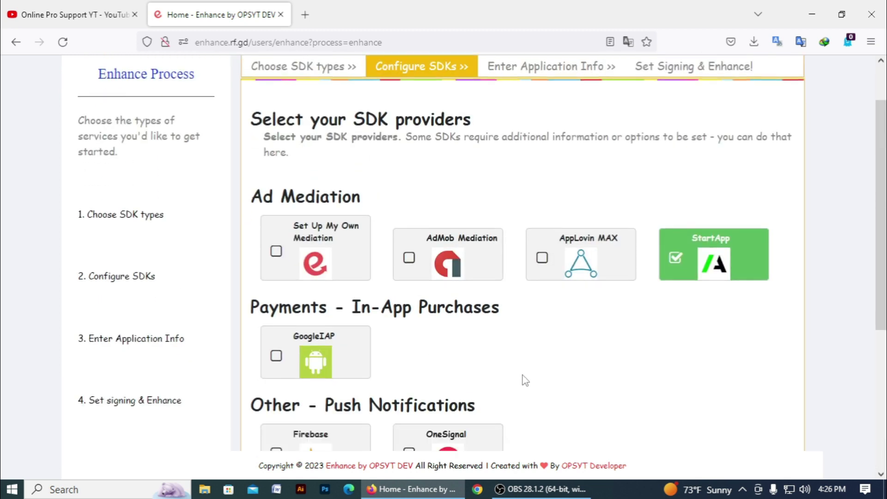
scroll(524, 364, down, 5)
scroll(461, 395, up, 5)
scroll(462, 395, down, 5)
scroll(457, 391, up, 5)
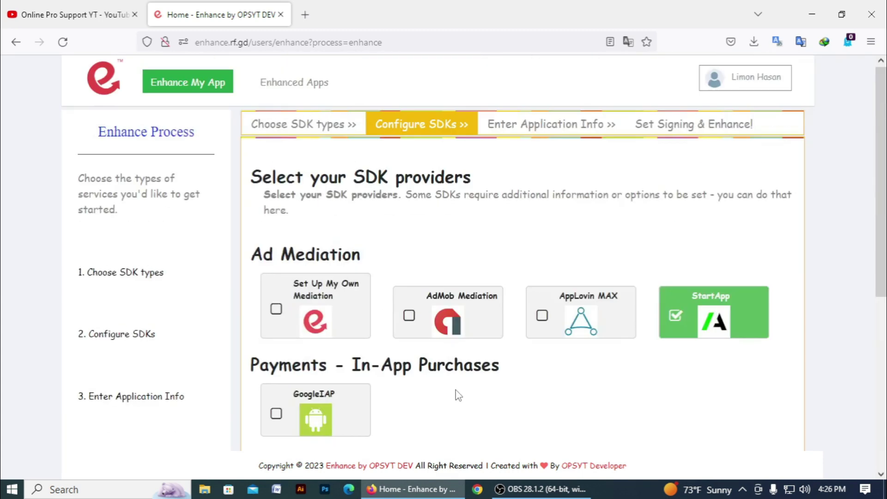